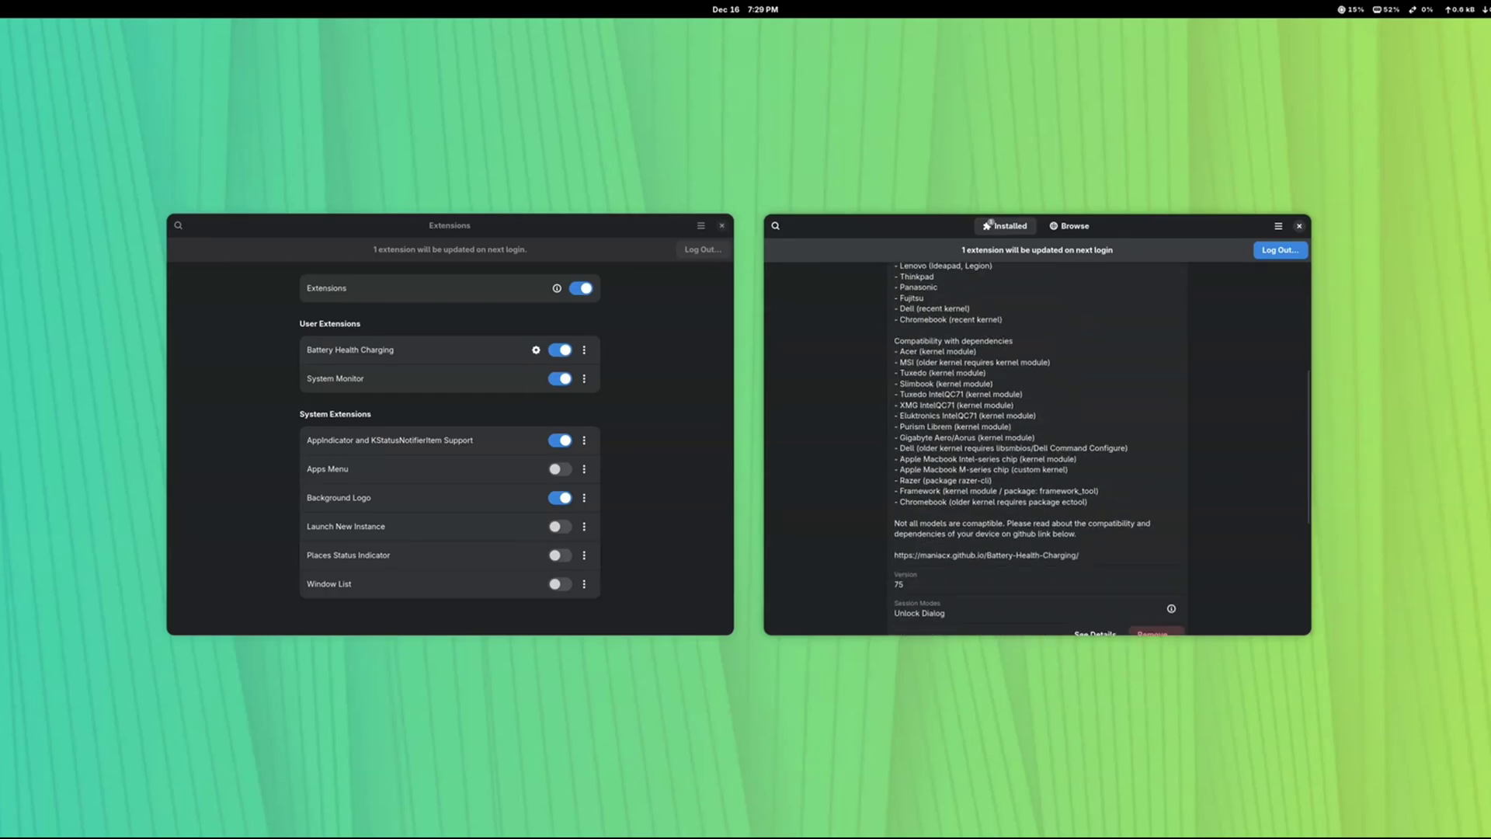
pyautogui.scroll(5, 1036, 448)
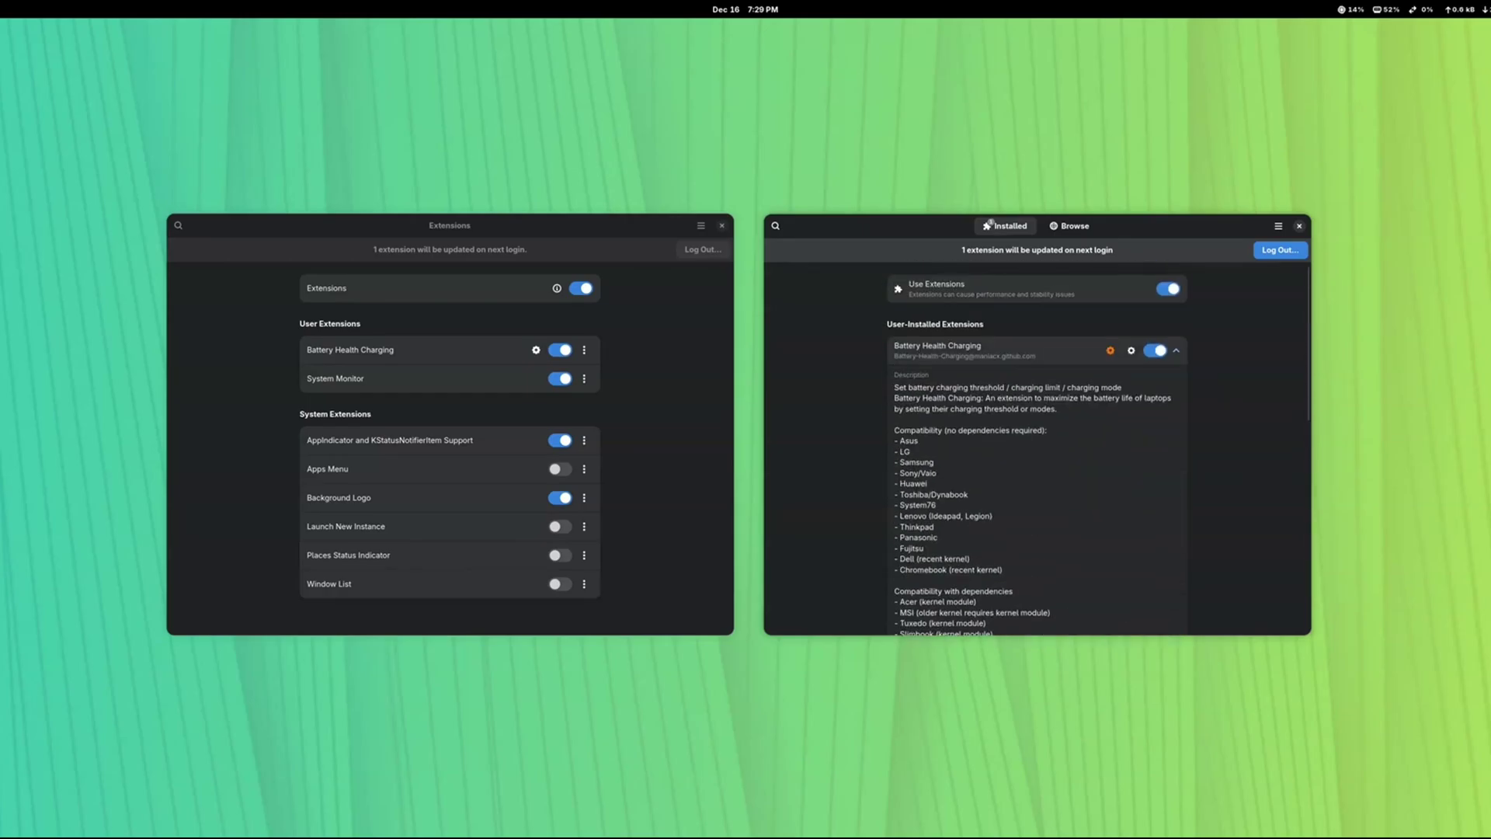
# Step: Collapse Battery Health Charging, expand System Monitor, and open its See Details page
pyautogui.click(1025, 349)
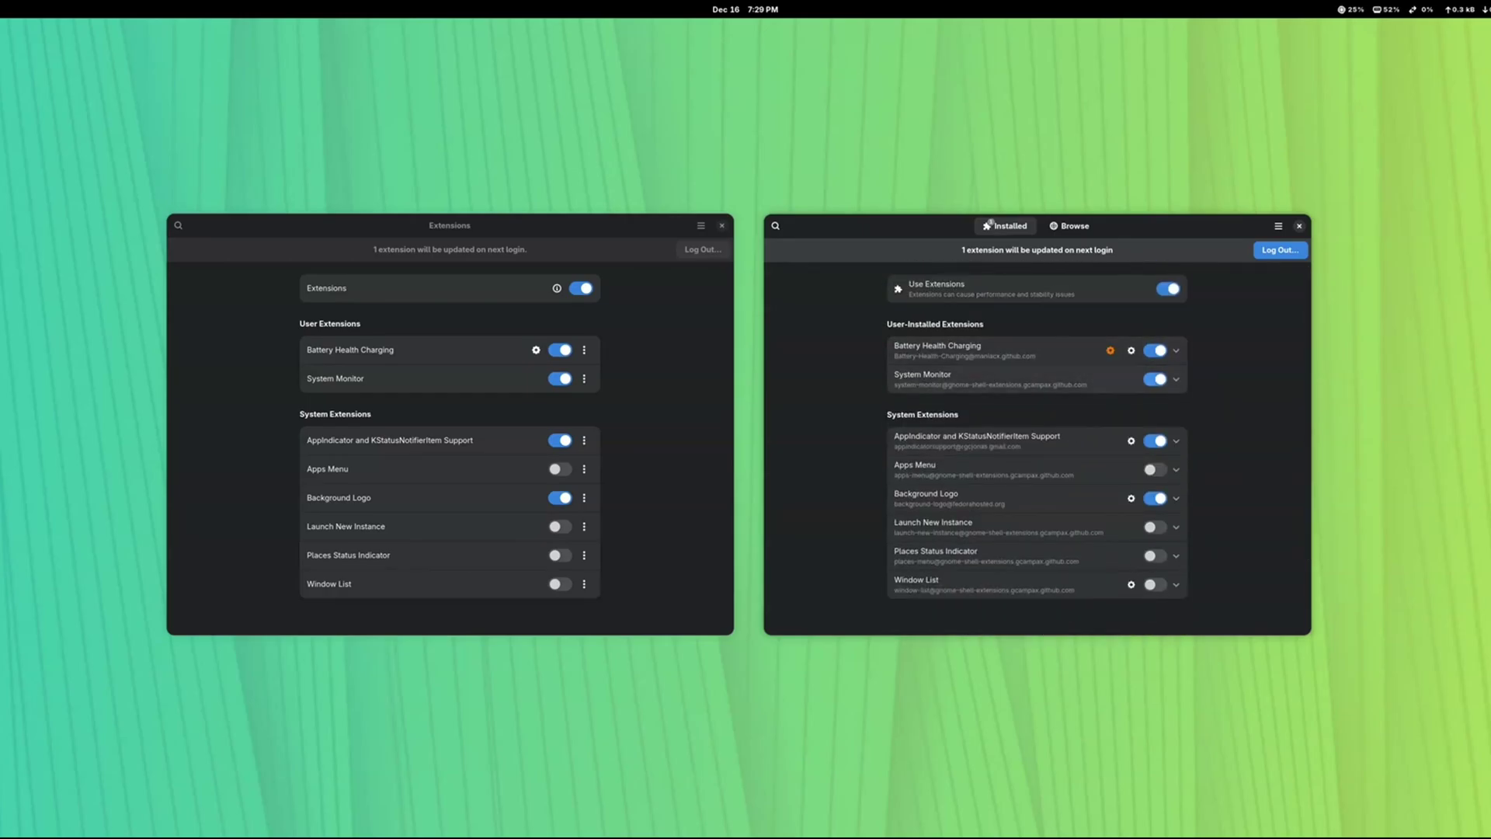
pyautogui.click(1025, 379)
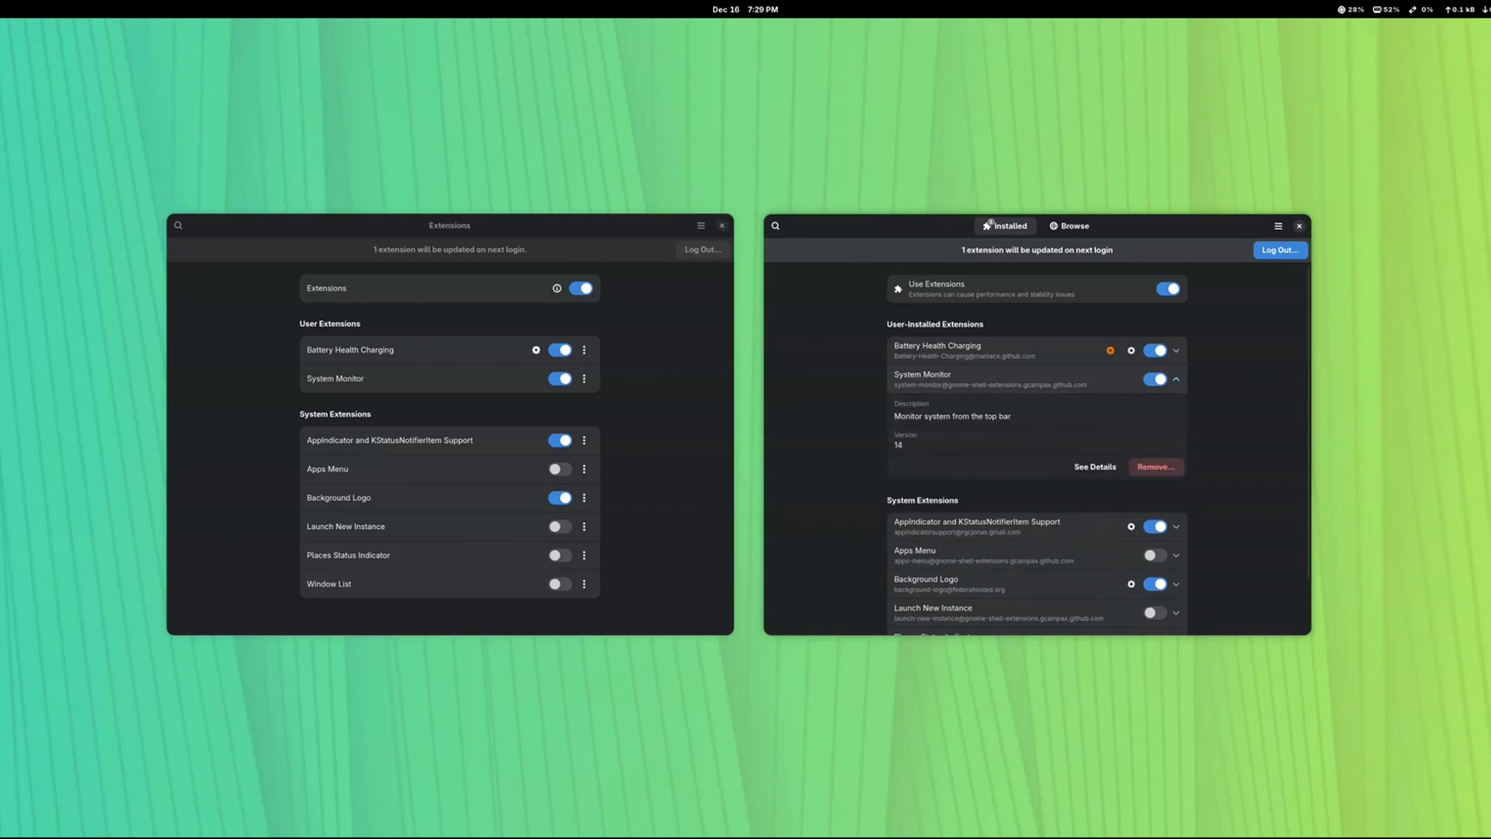
pyautogui.click(584, 378)
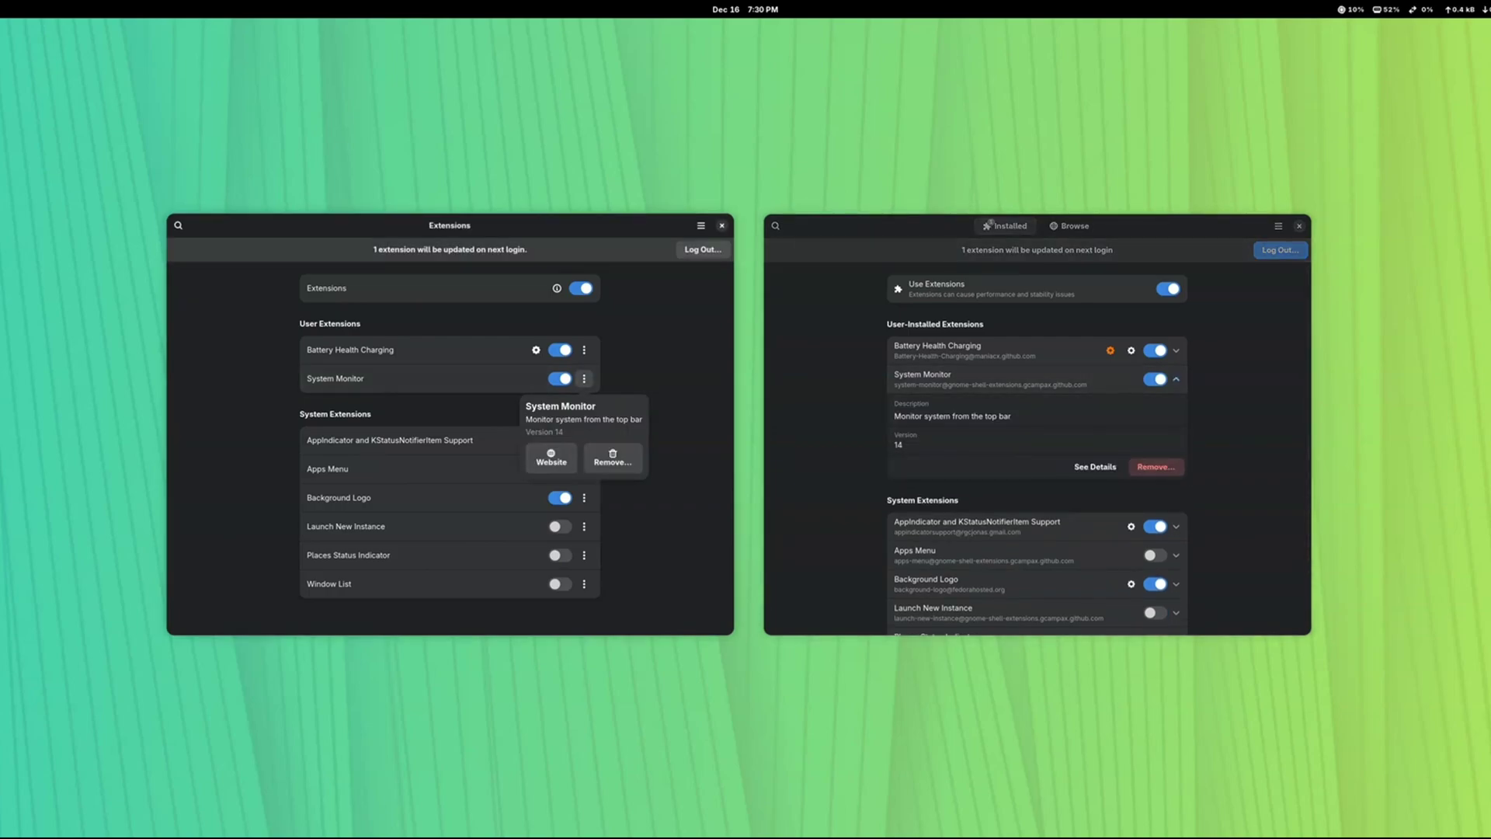
pyautogui.click(1093, 466)
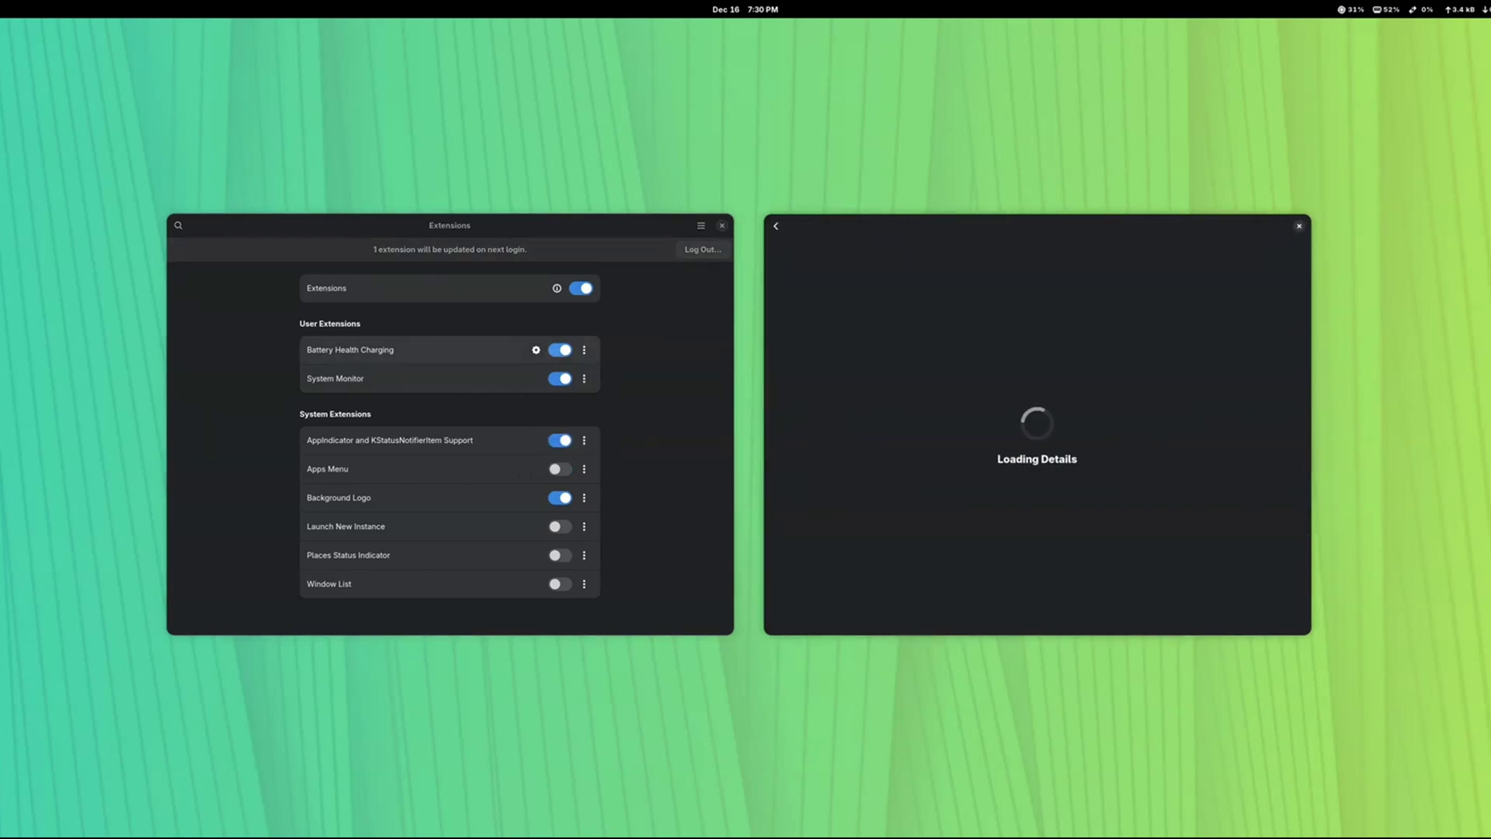
pyautogui.scroll(-2, 1036, 465)
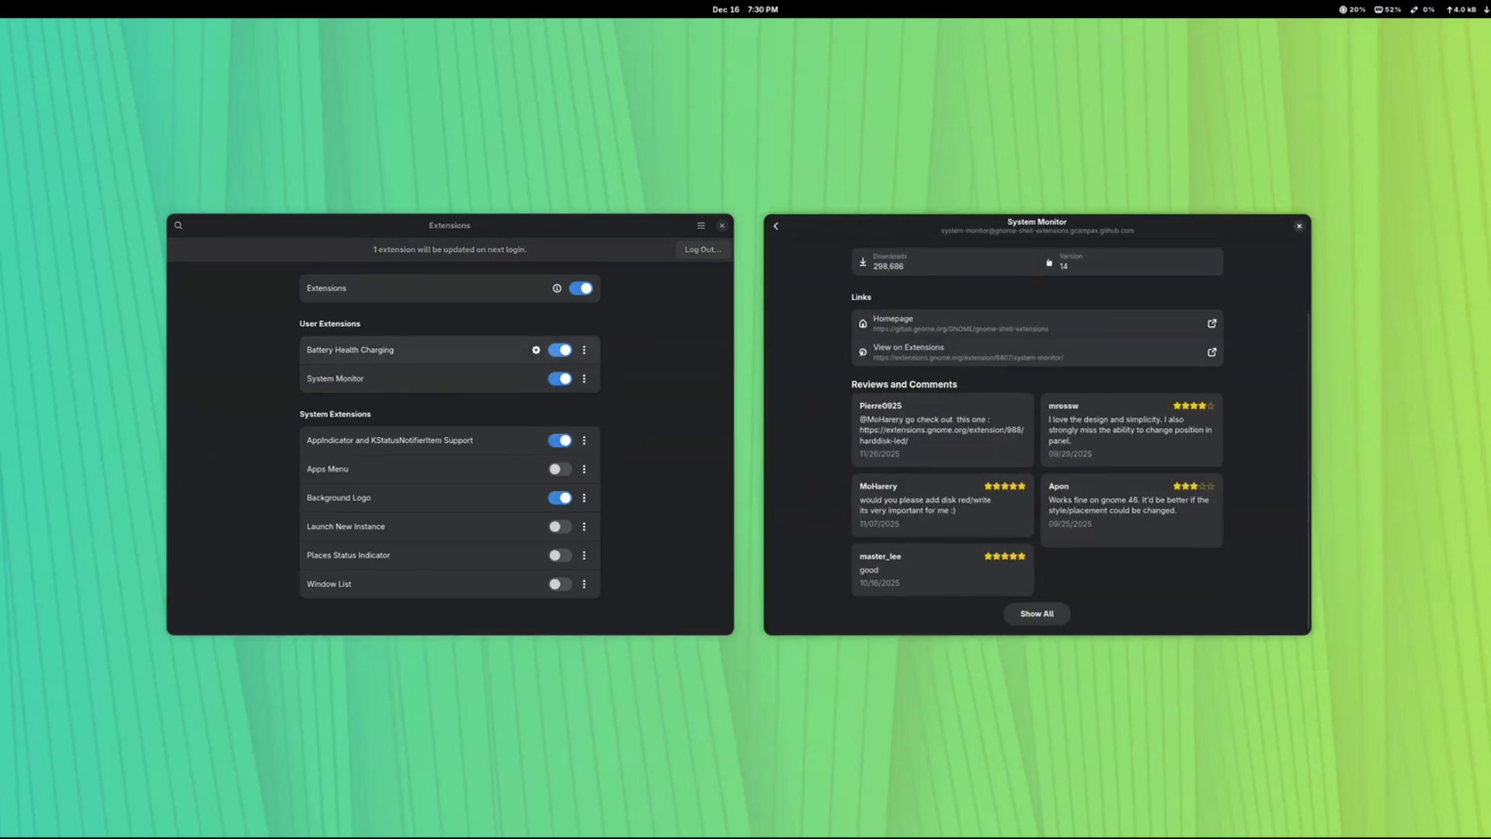
pyautogui.scroll(2, 1037, 466)
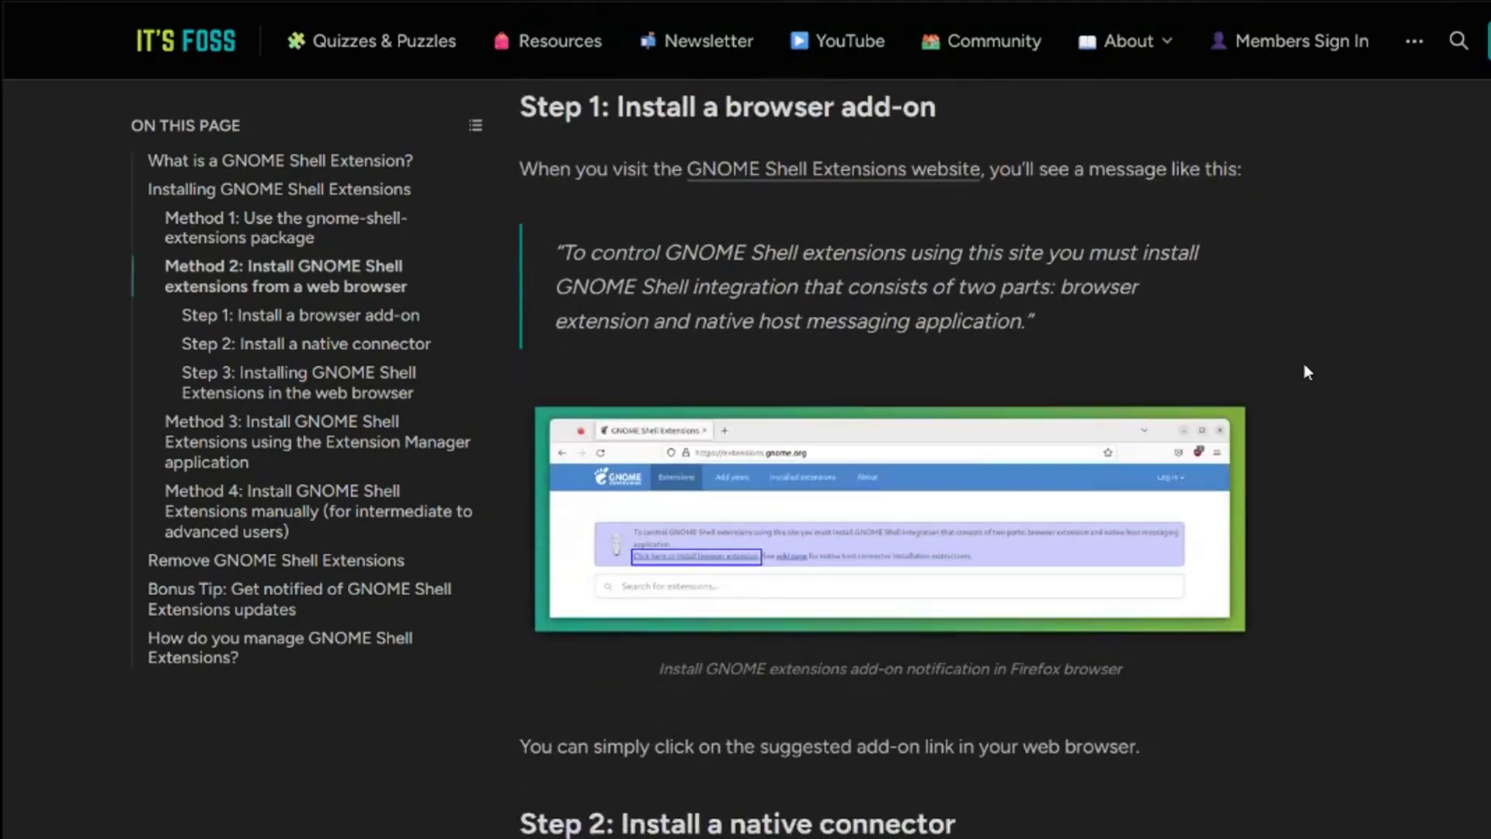
pyautogui.scroll(-2, 1303, 364)
pyautogui.scroll(-1, 1304, 364)
pyautogui.scroll(-1, 1304, 363)
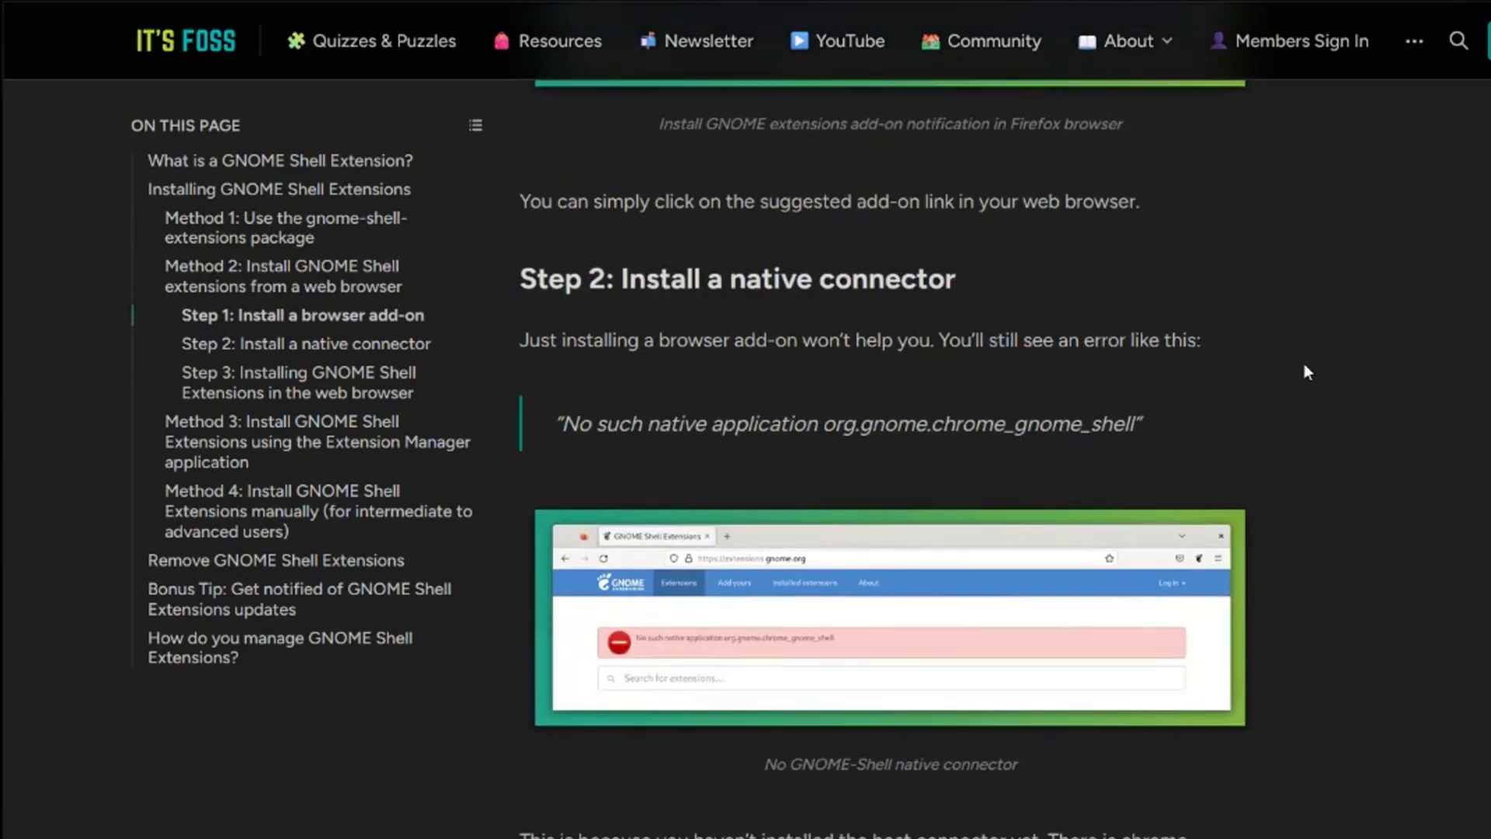
pyautogui.scroll(-2, 1304, 363)
pyautogui.scroll(-1, 1304, 365)
pyautogui.scroll(-3, 1304, 365)
pyautogui.scroll(-2, 1304, 364)
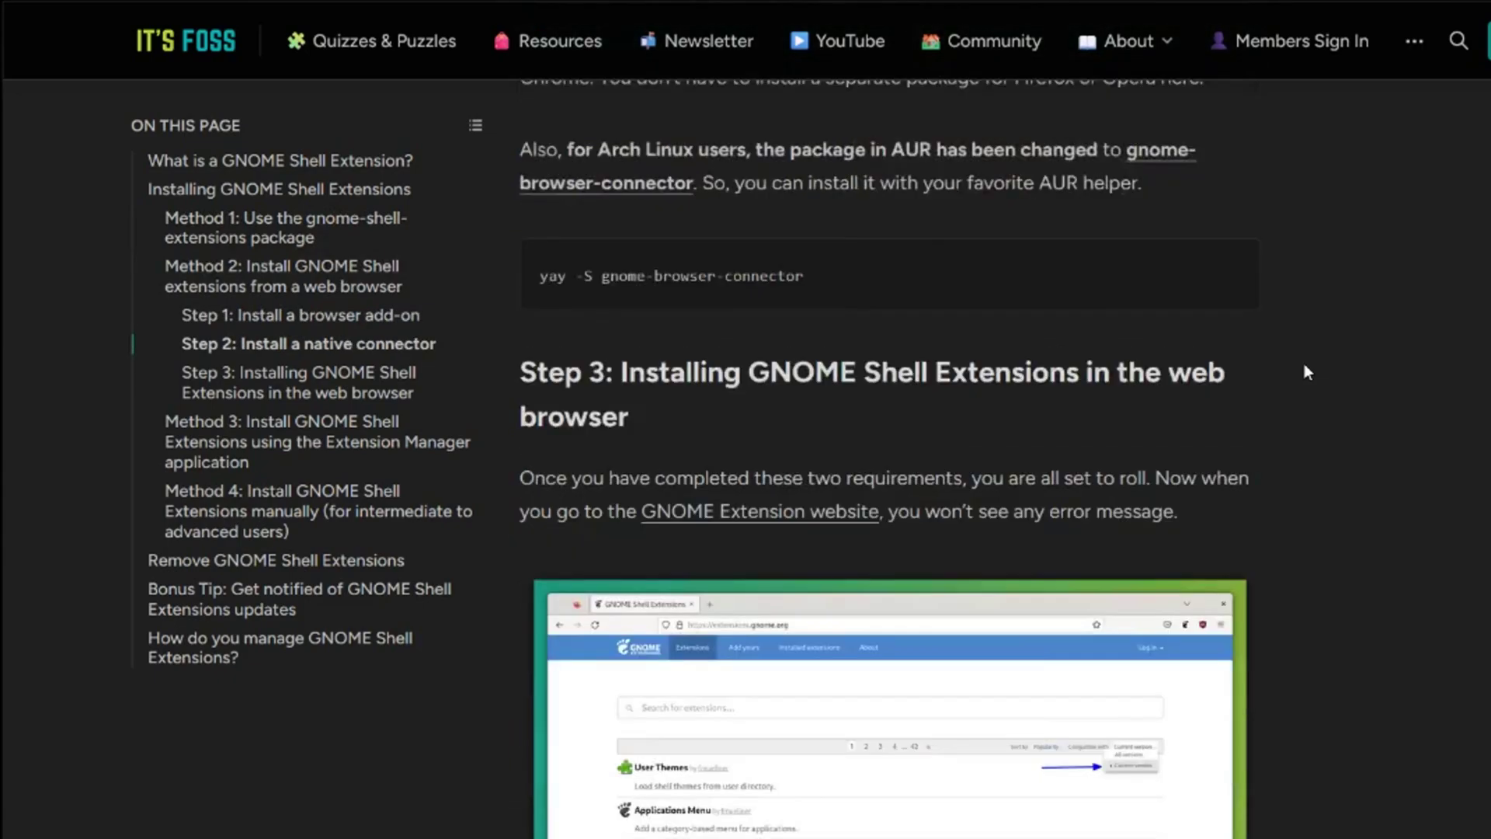
pyautogui.scroll(-1, 1305, 365)
pyautogui.scroll(-2, 1303, 371)
pyautogui.scroll(-1, 1303, 371)
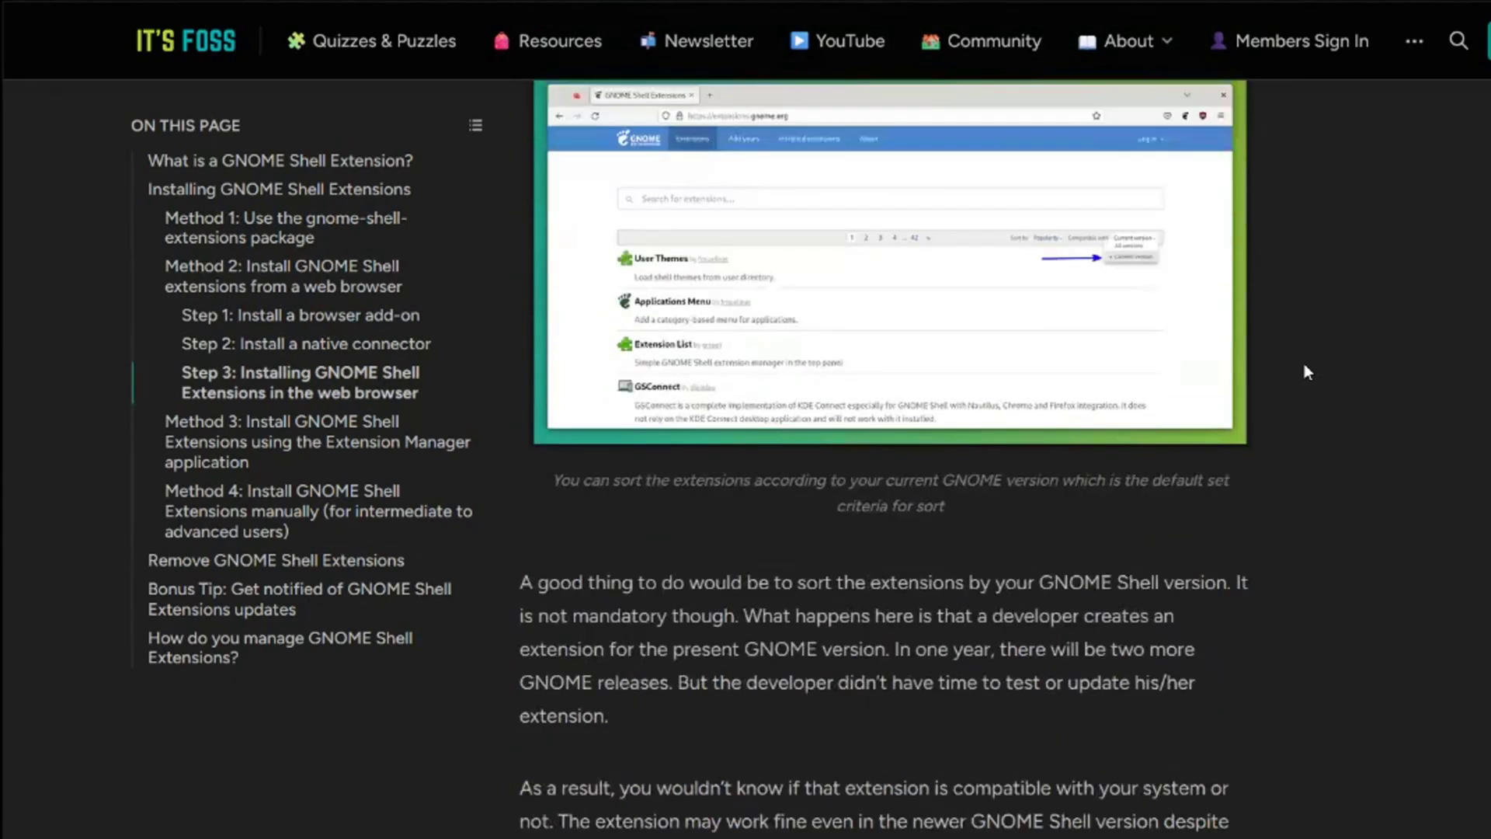
pyautogui.scroll(-2, 1302, 370)
pyautogui.scroll(-1, 1304, 370)
pyautogui.scroll(-2, 1304, 371)
pyautogui.scroll(-2, 1304, 370)
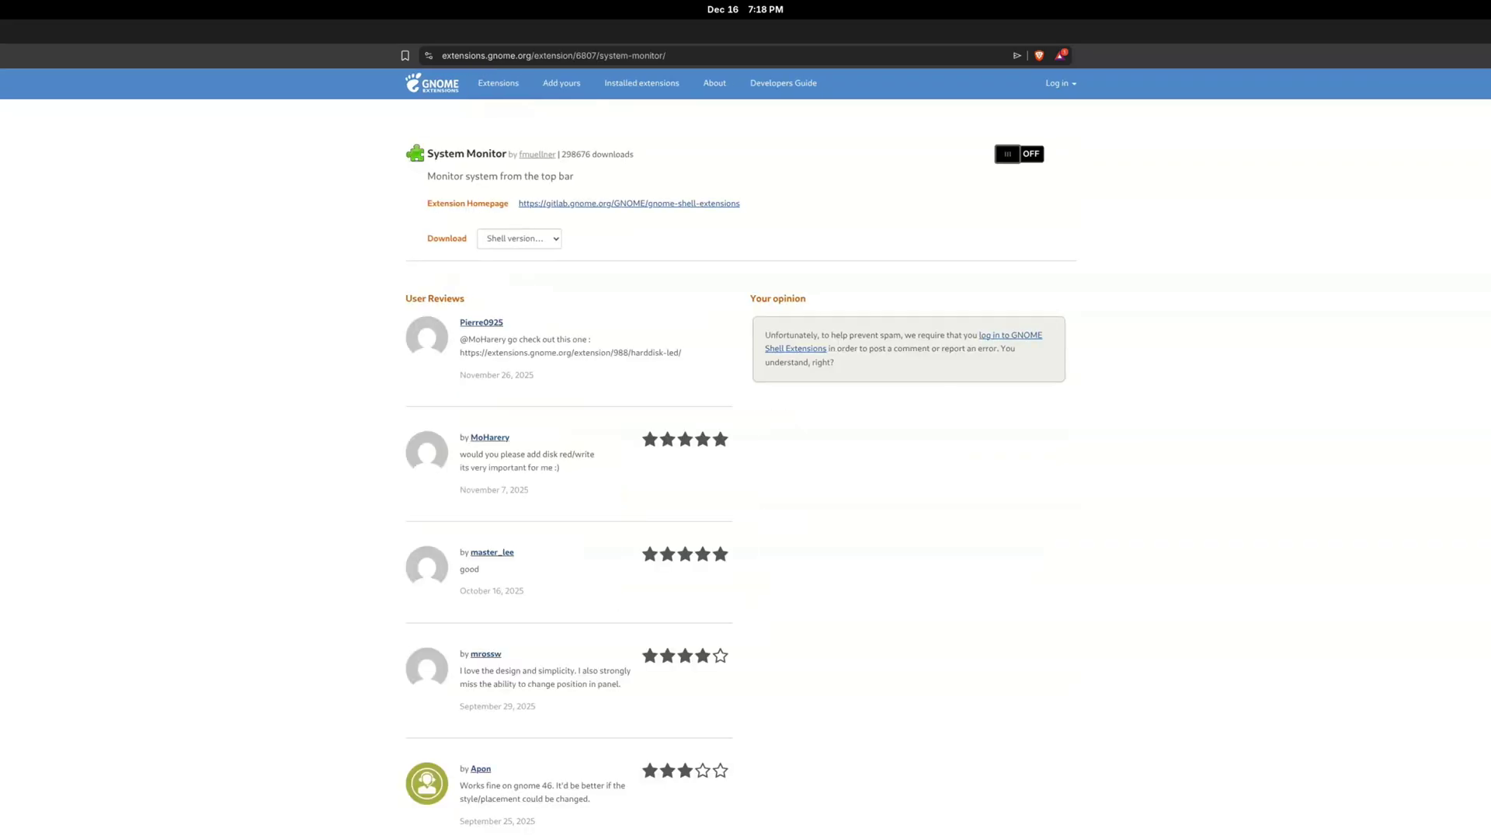
# Step: Install System Monitor from extensions.gnome.org, then switch it off under Installed extensions
pyautogui.click(519, 238)
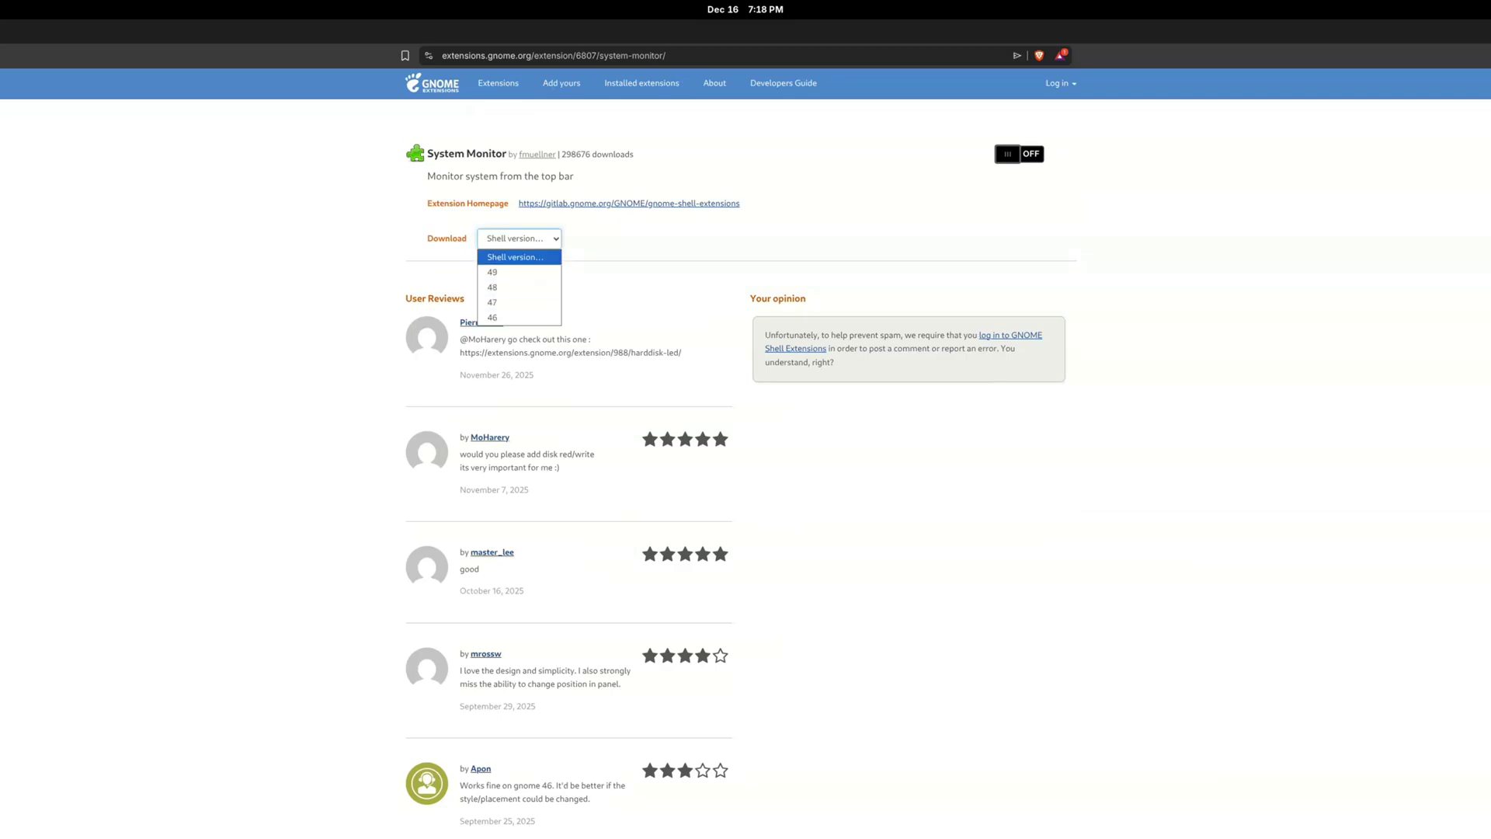
pyautogui.click(519, 253)
pyautogui.click(1019, 153)
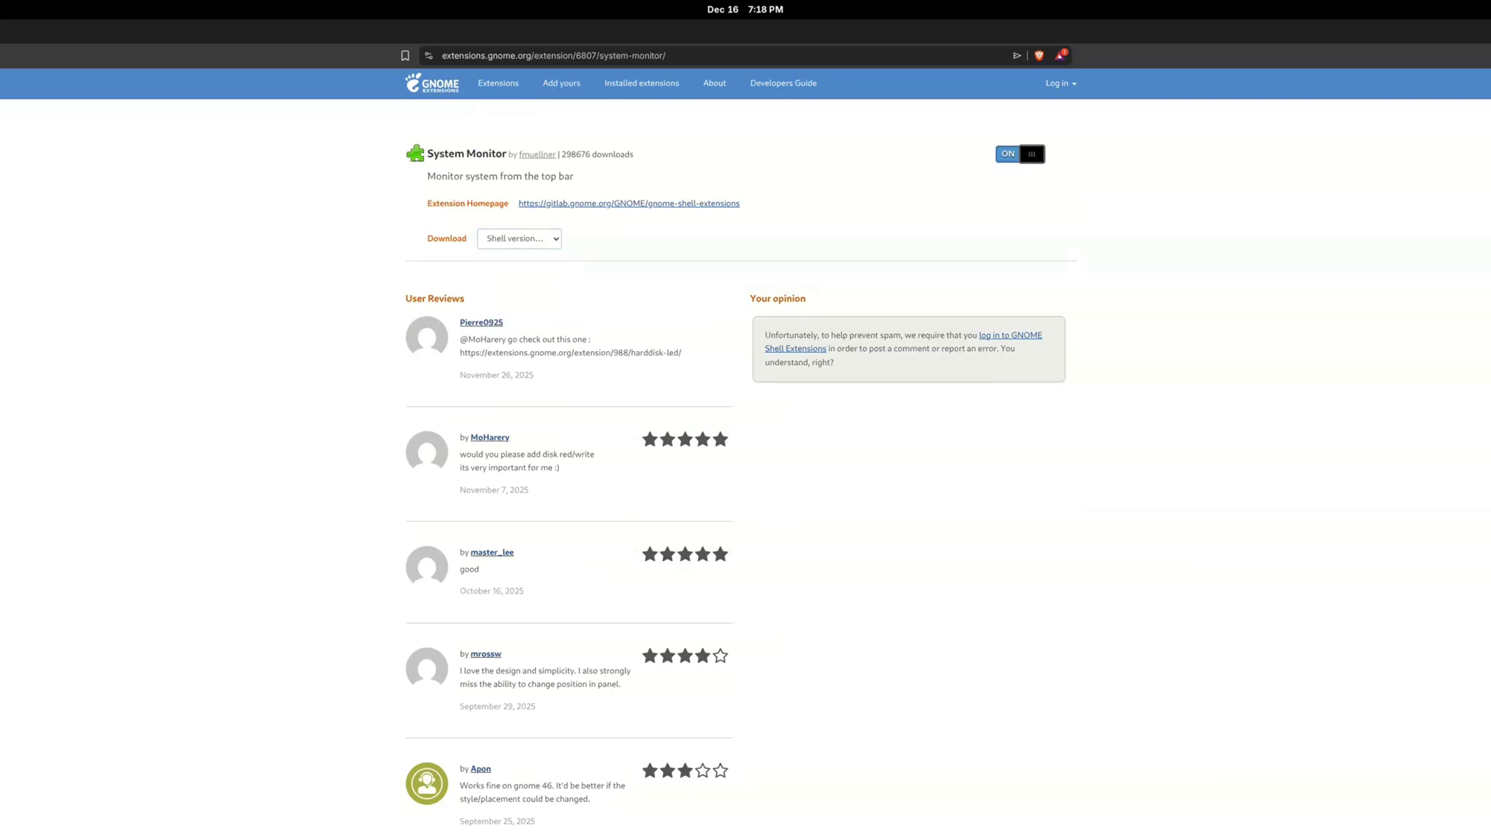
pyautogui.press('Return')
pyautogui.click(641, 82)
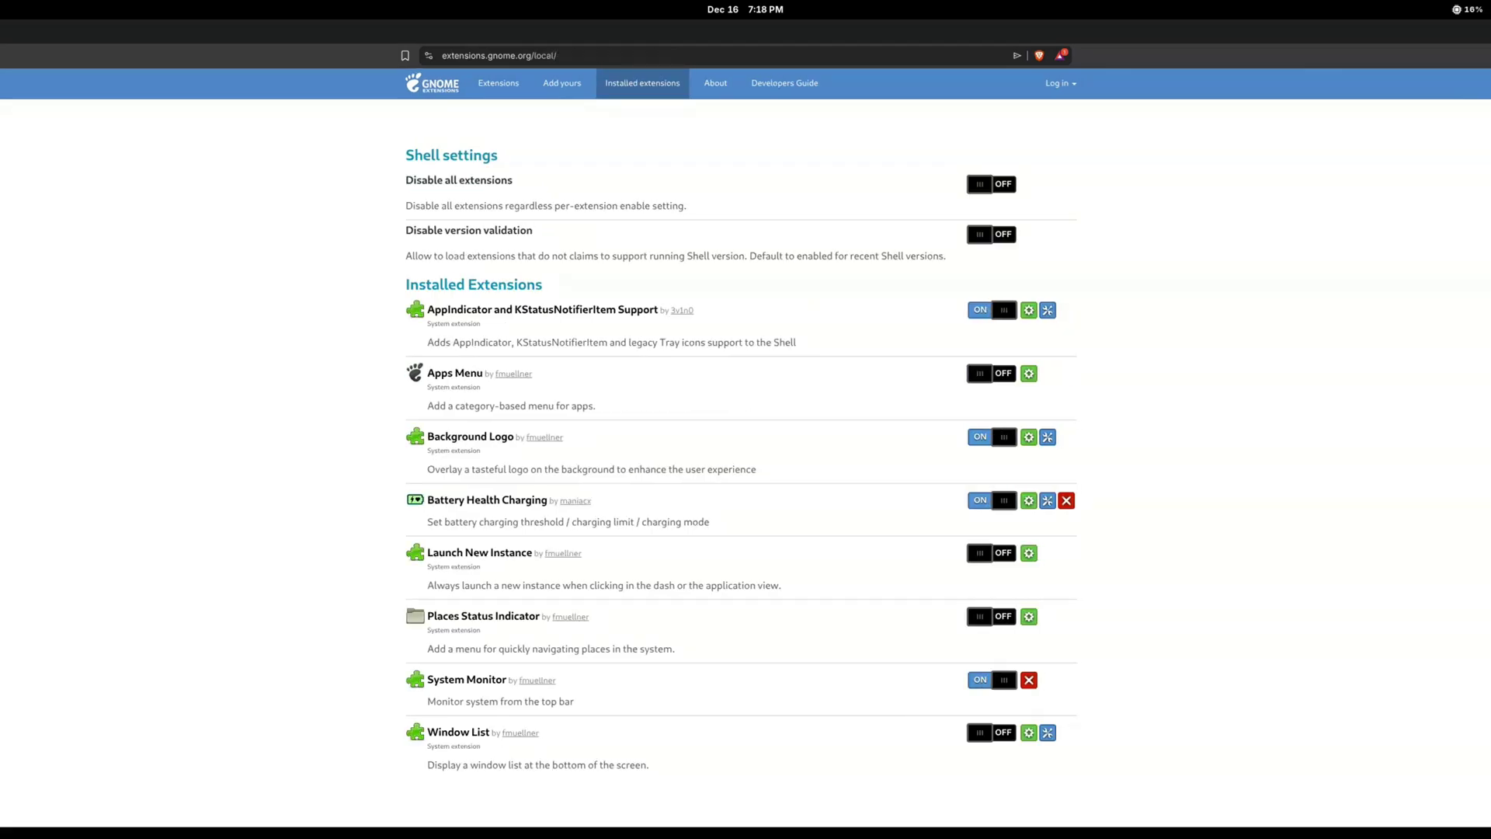
pyautogui.click(990, 679)
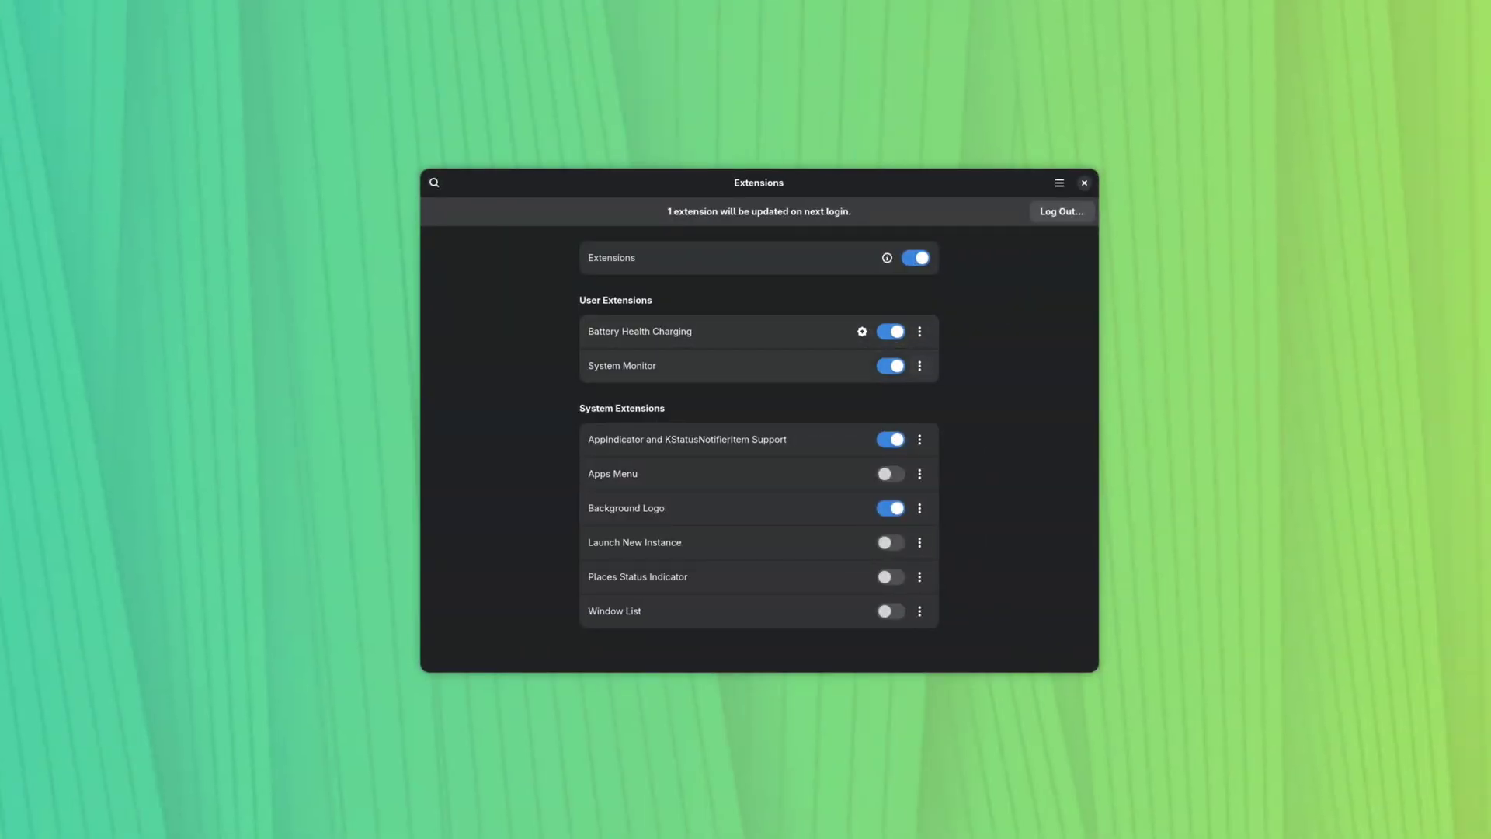
# Step: Toggle System Monitor off and back on, then choose Remove… from its menu
pyautogui.click(919, 366)
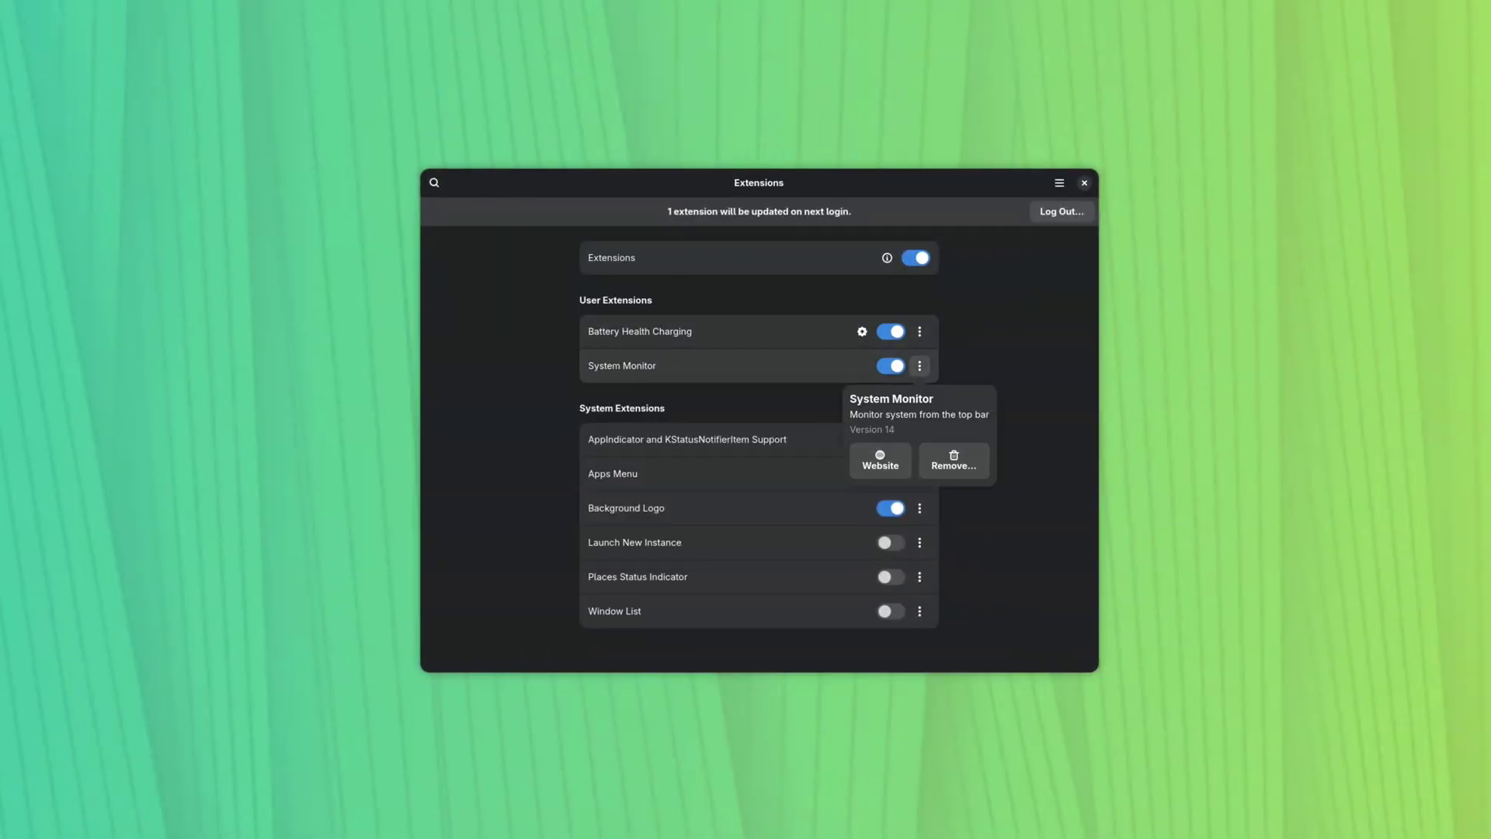
pyautogui.press('Escape')
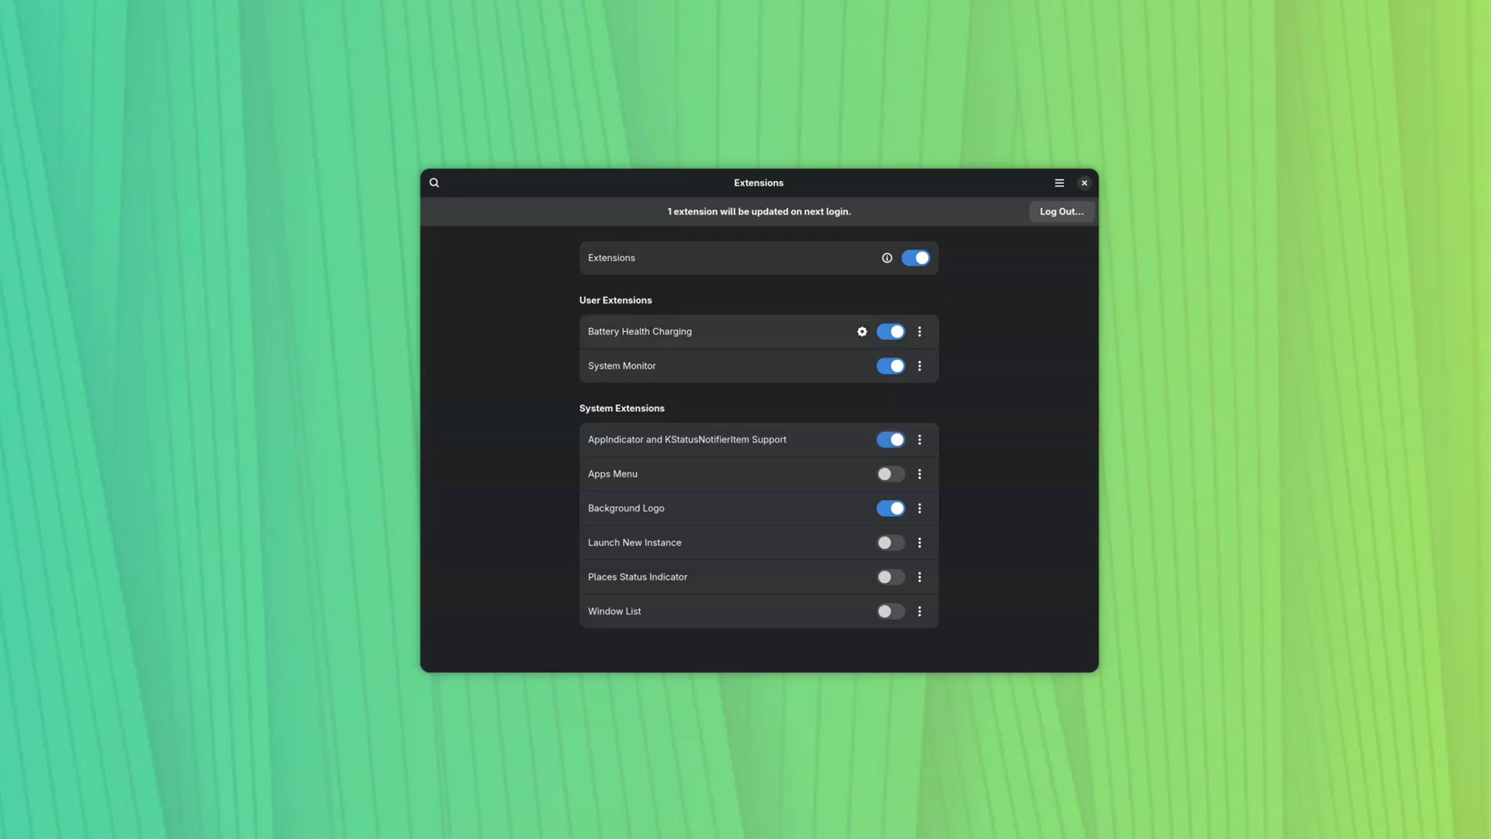
pyautogui.click(890, 366)
pyautogui.click(890, 366)
pyautogui.click(919, 366)
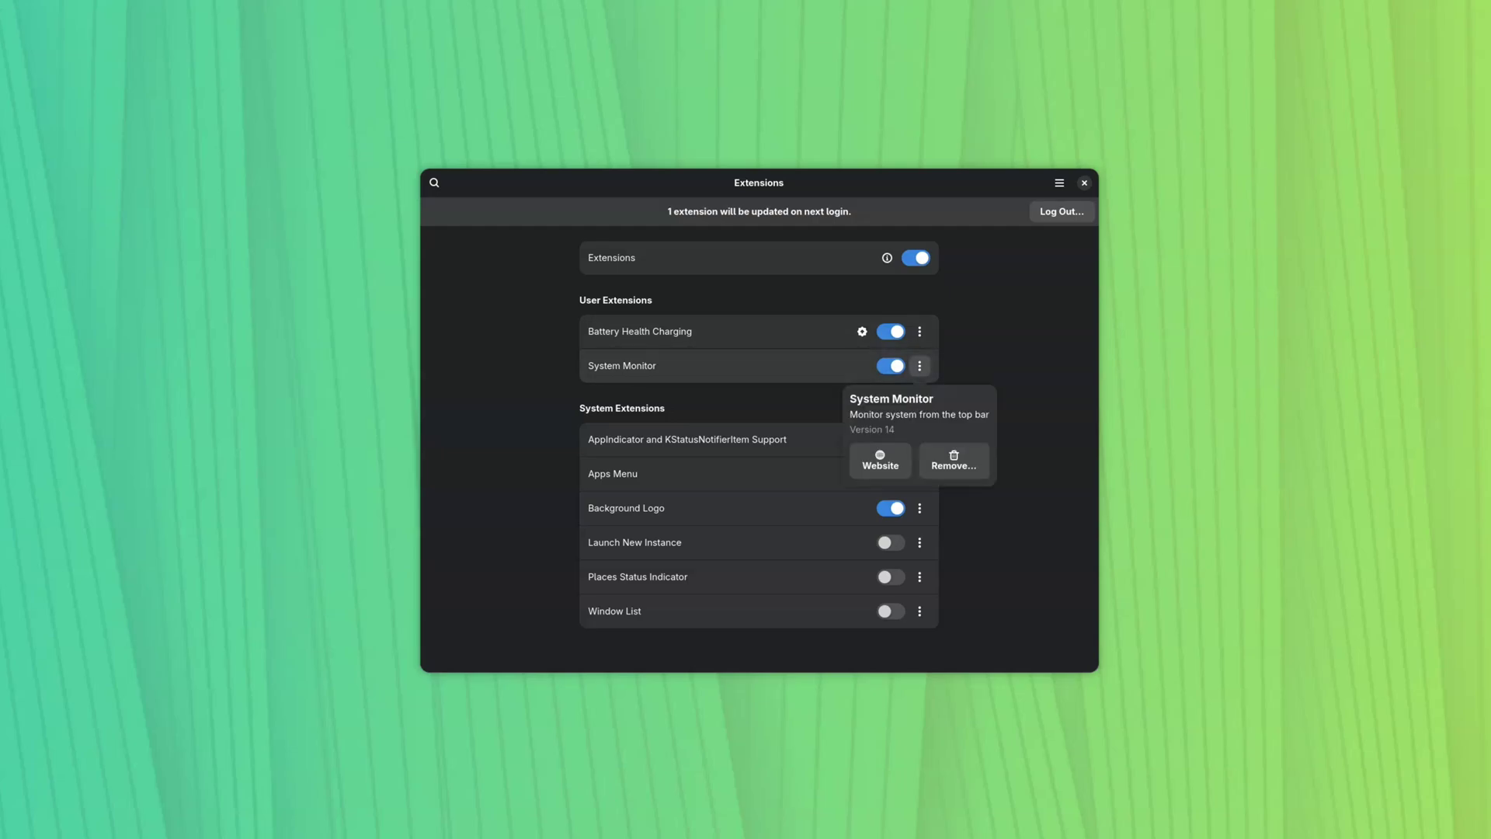
pyautogui.click(953, 460)
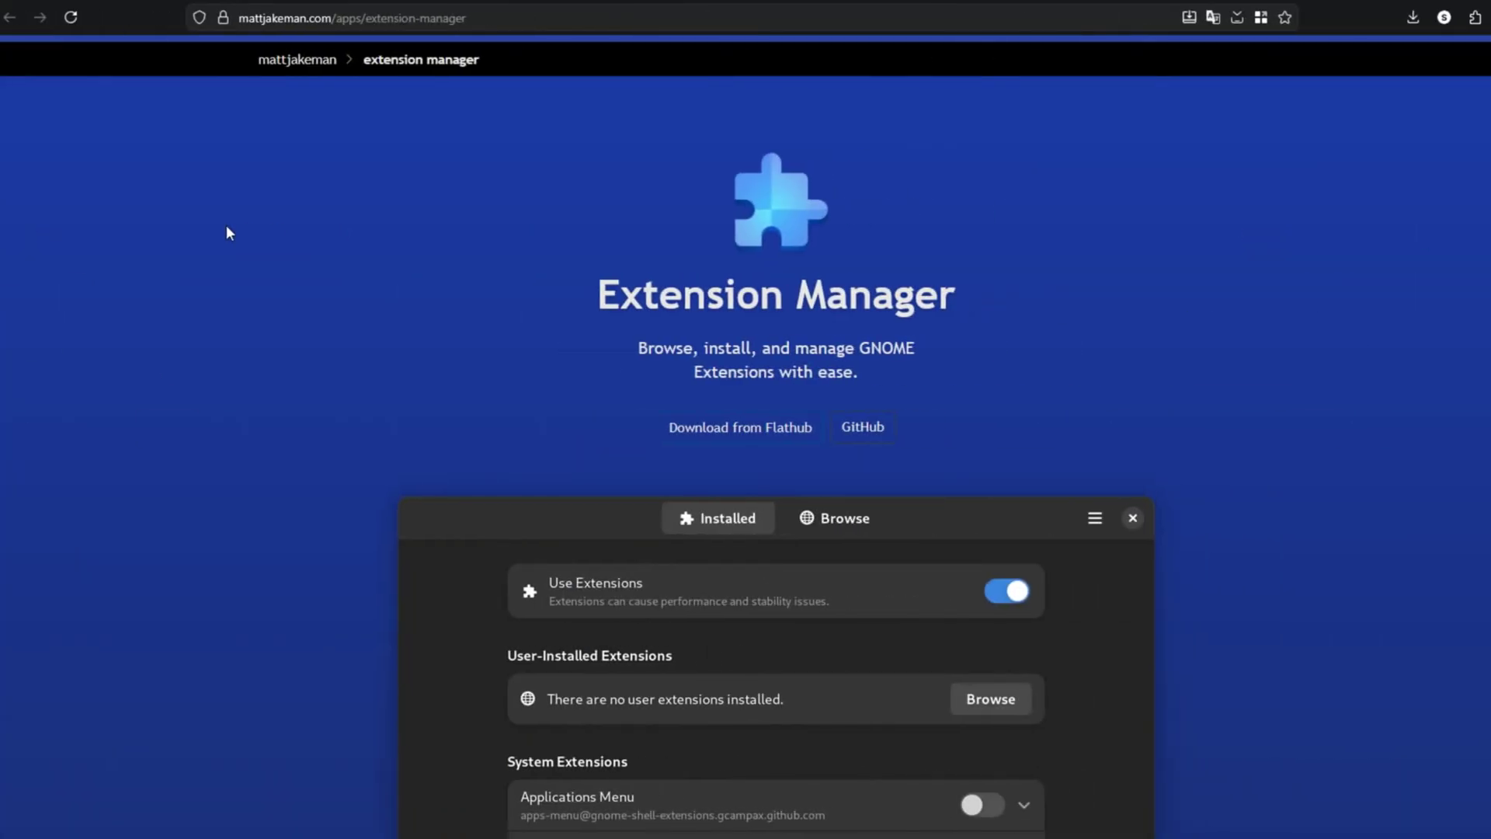
pyautogui.scroll(-4, 227, 226)
pyautogui.scroll(-3, 226, 226)
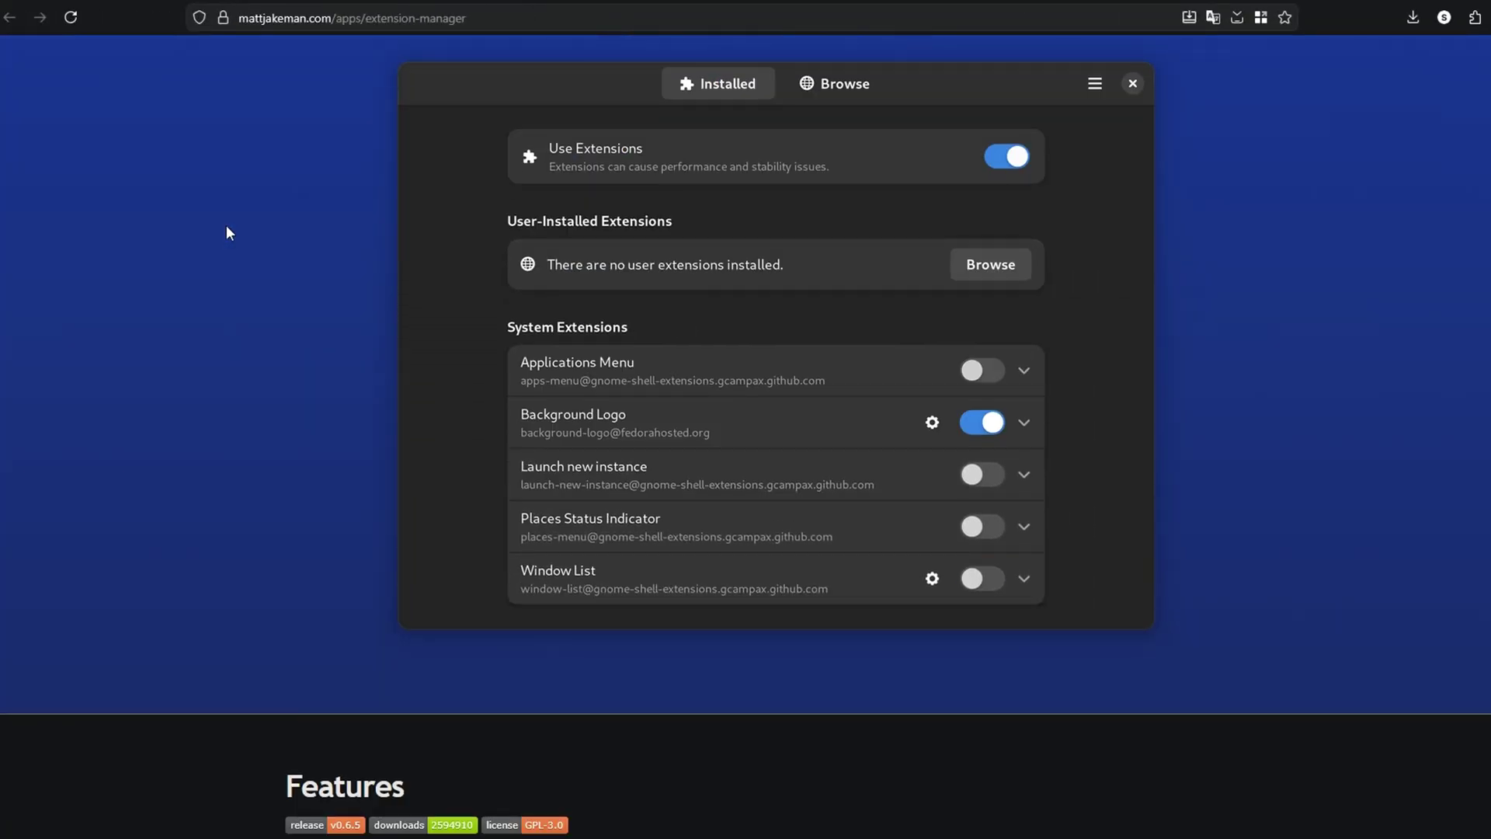
pyautogui.scroll(-4, 226, 233)
pyautogui.scroll(-3, 226, 233)
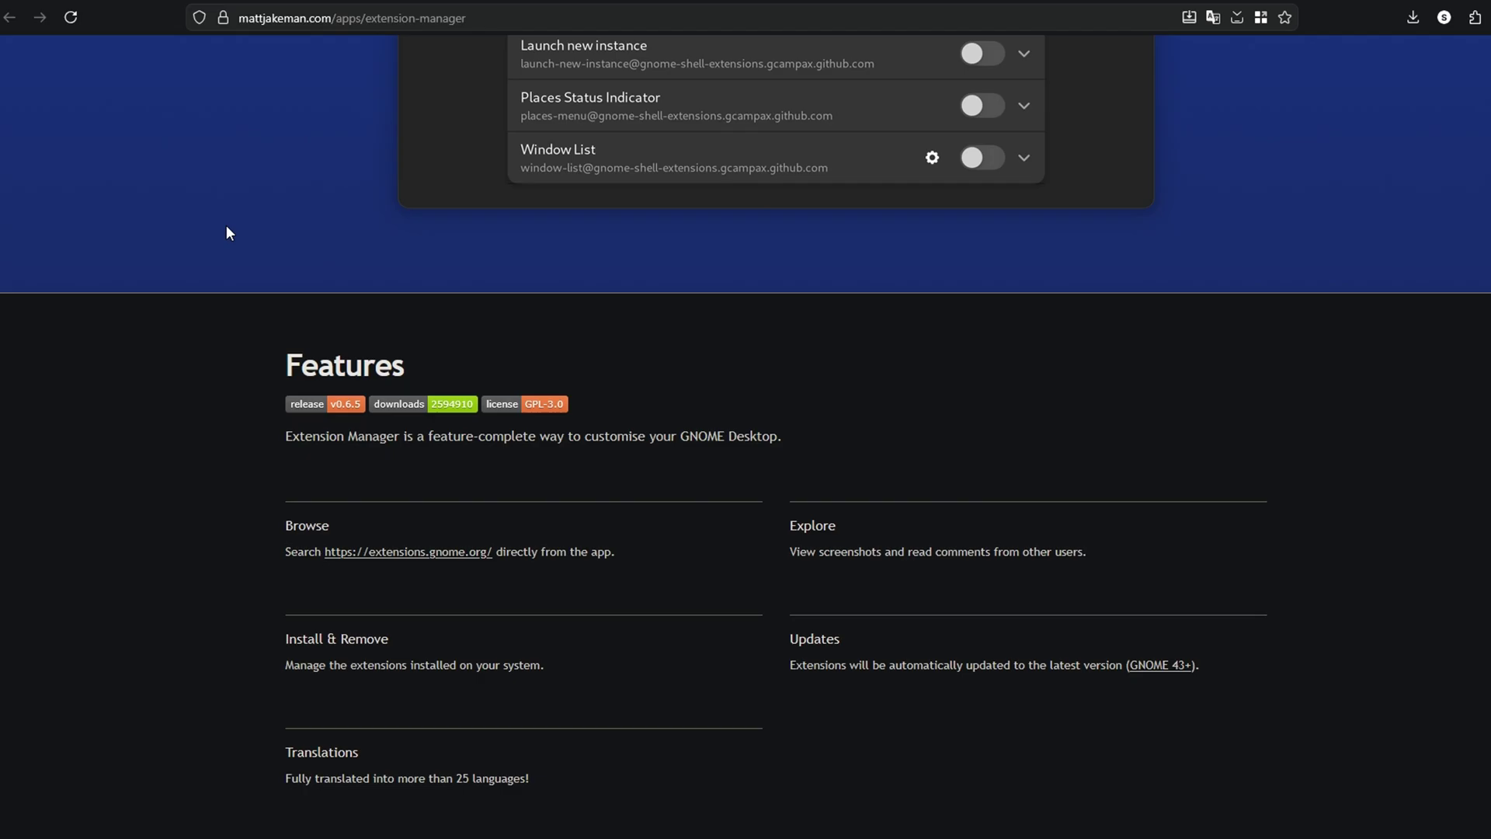
pyautogui.scroll(4, 515, 662)
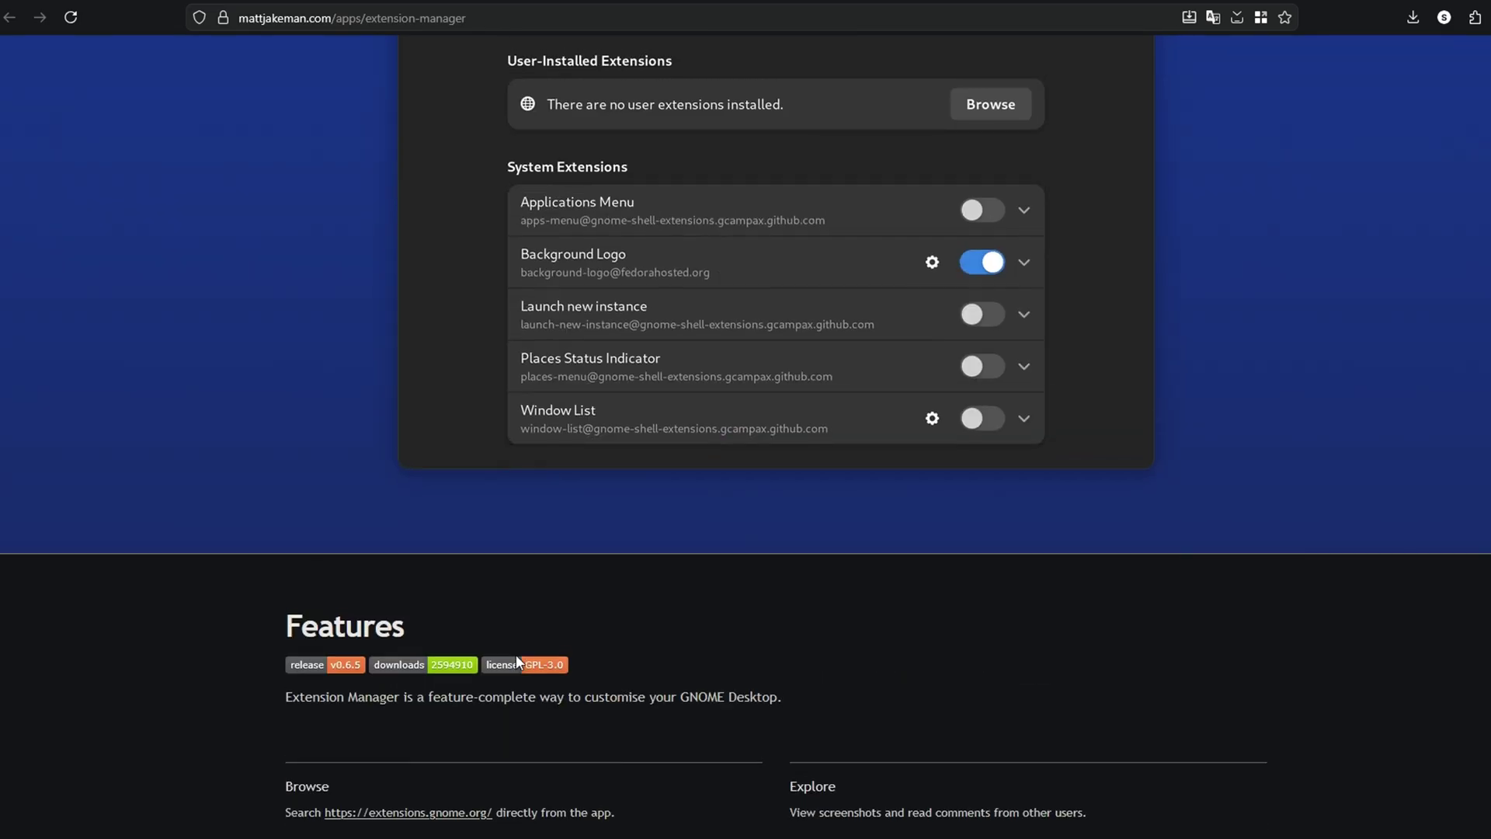
pyautogui.scroll(3, 515, 662)
pyautogui.scroll(4, 516, 662)
pyautogui.scroll(2, 643, 367)
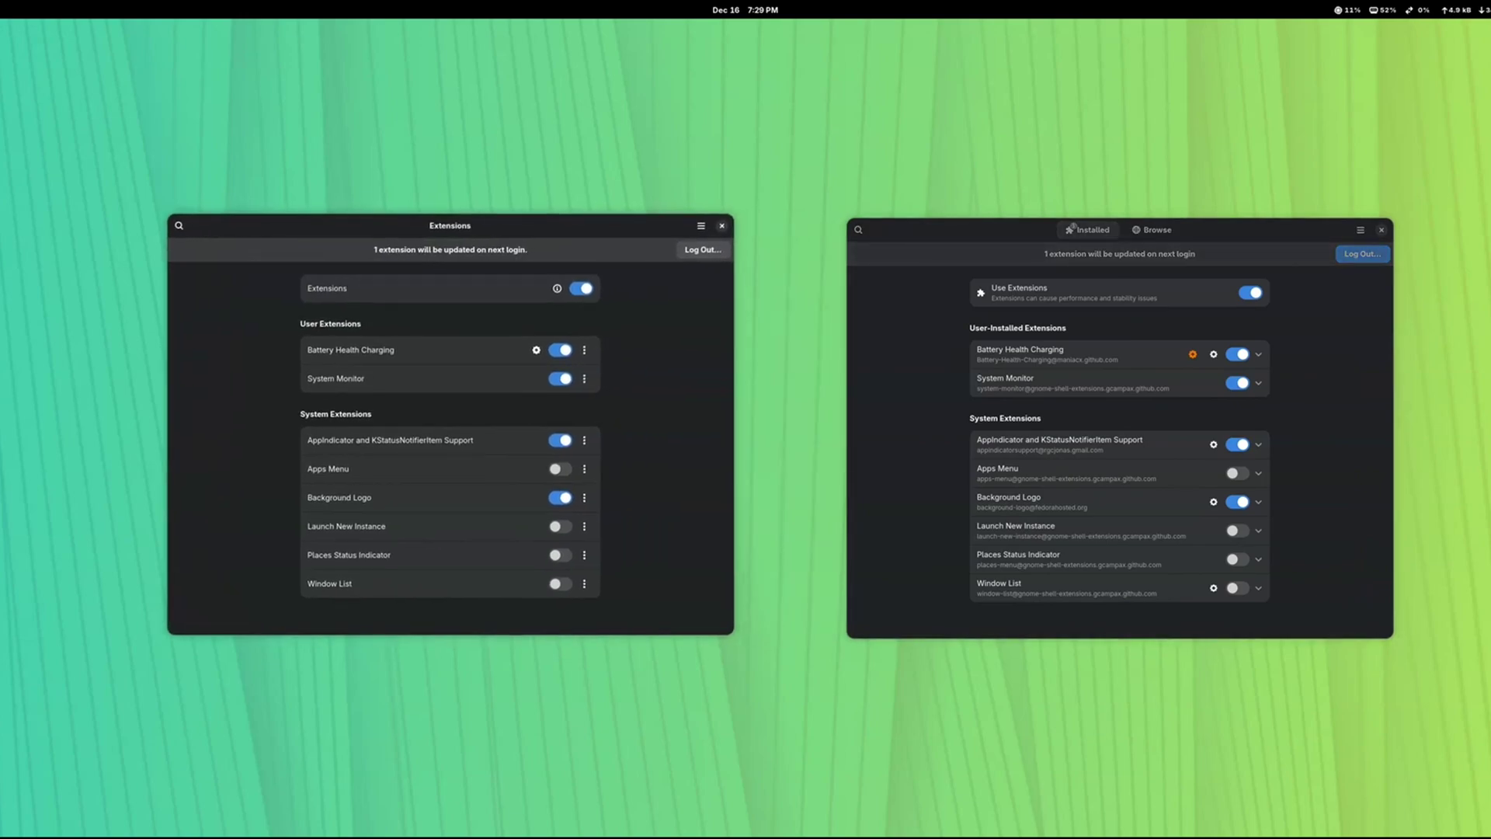
# Step: Shift the Extensions window left and launch Extensions from an 'exten' overview search
pyautogui.moveTo(1072, 229); pyautogui.dragTo(988, 225)
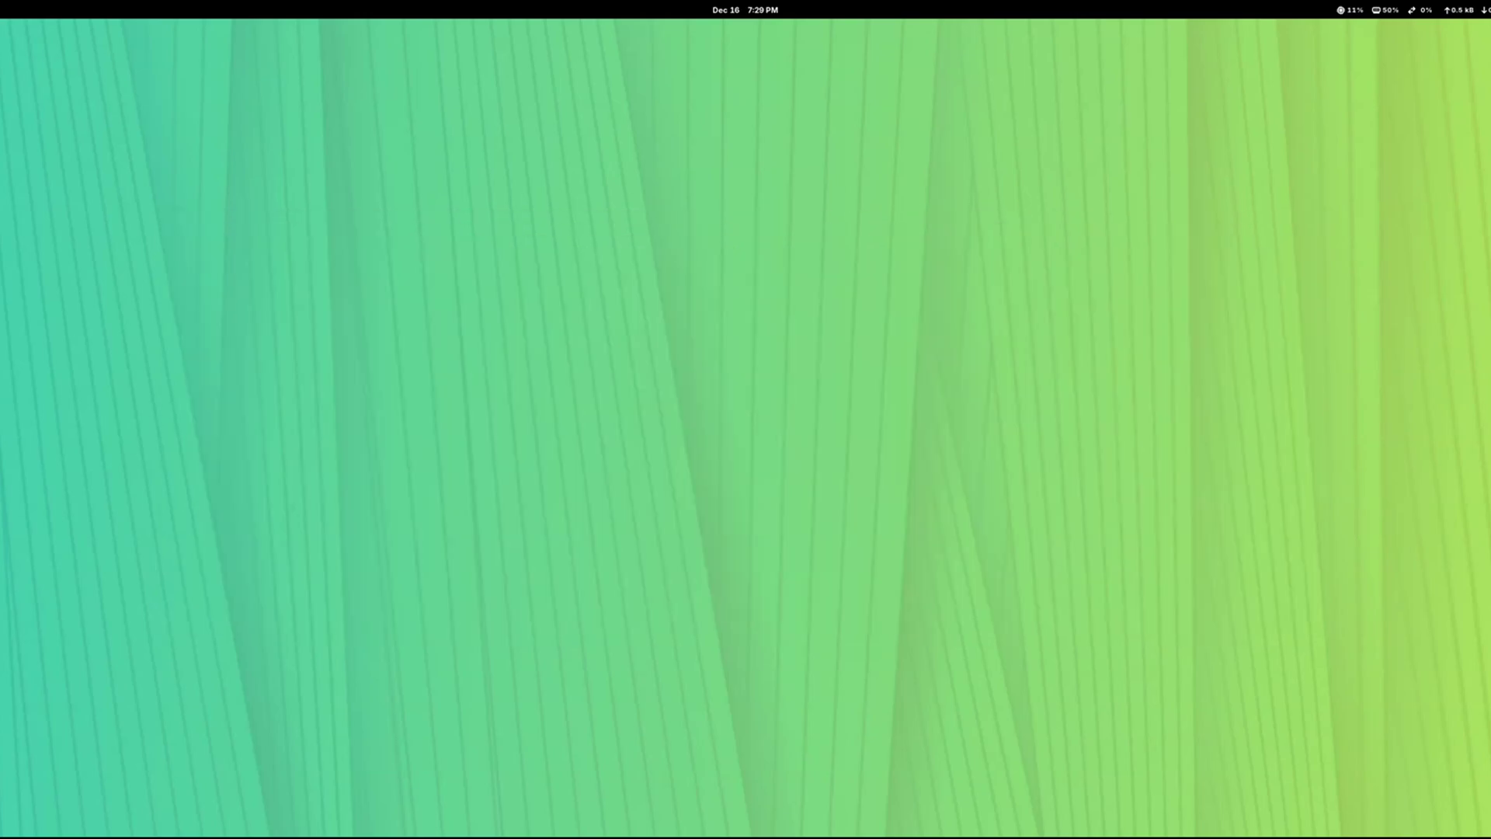
pyautogui.press('super')
pyautogui.write('e')
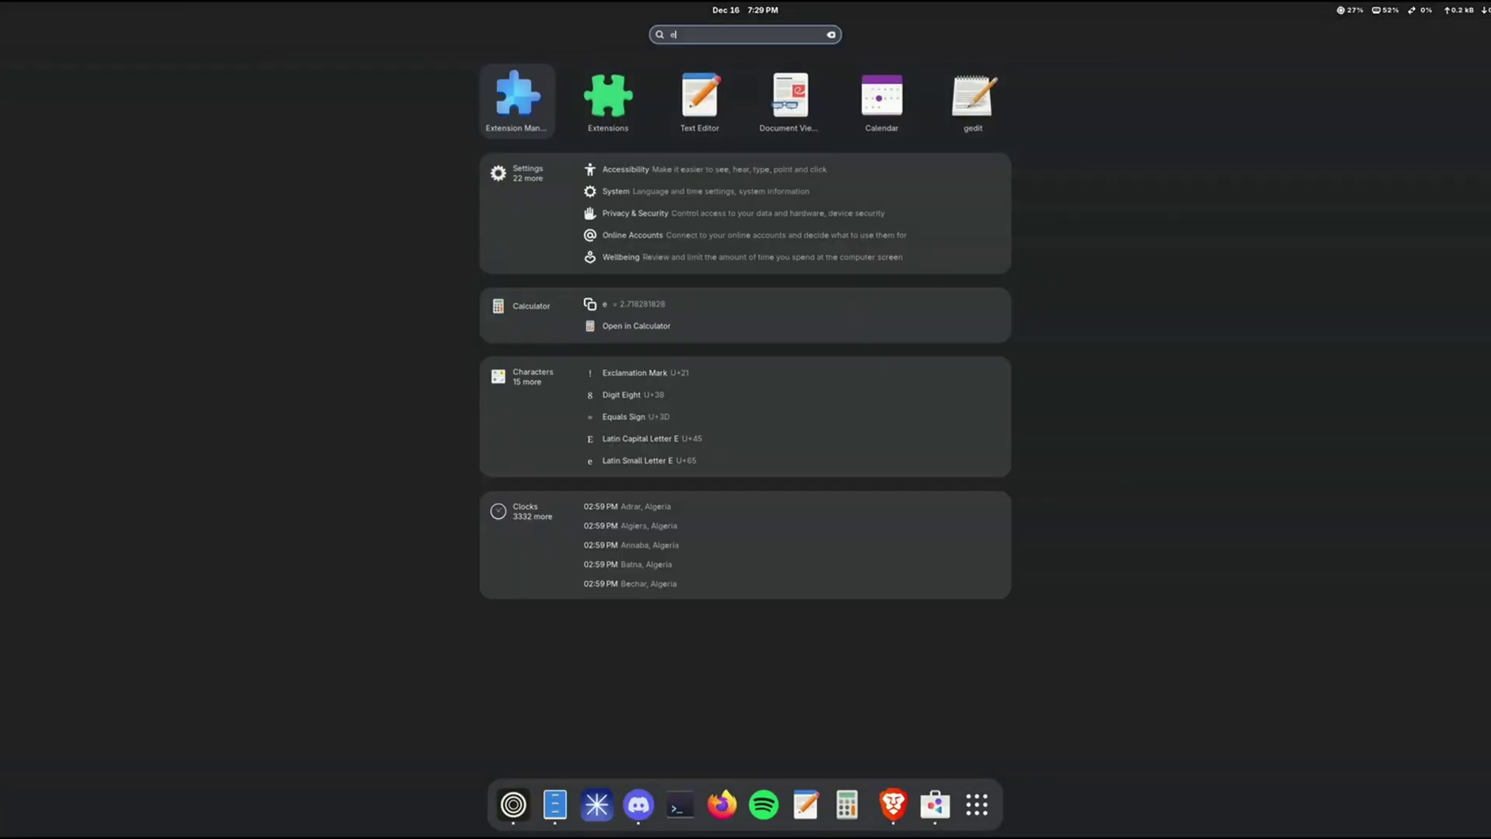
pyautogui.write('xten')
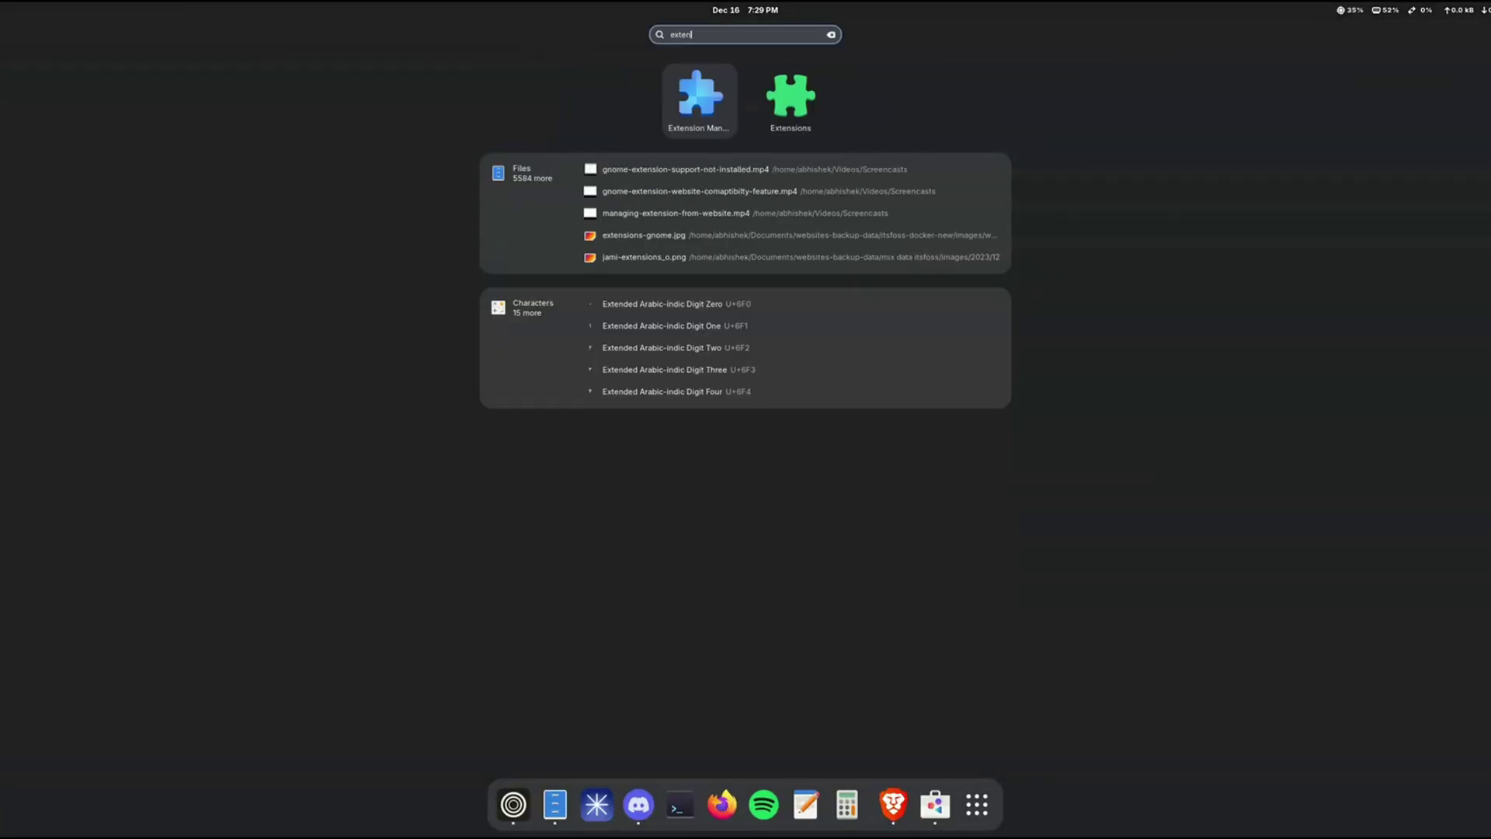
pyautogui.press('Right')
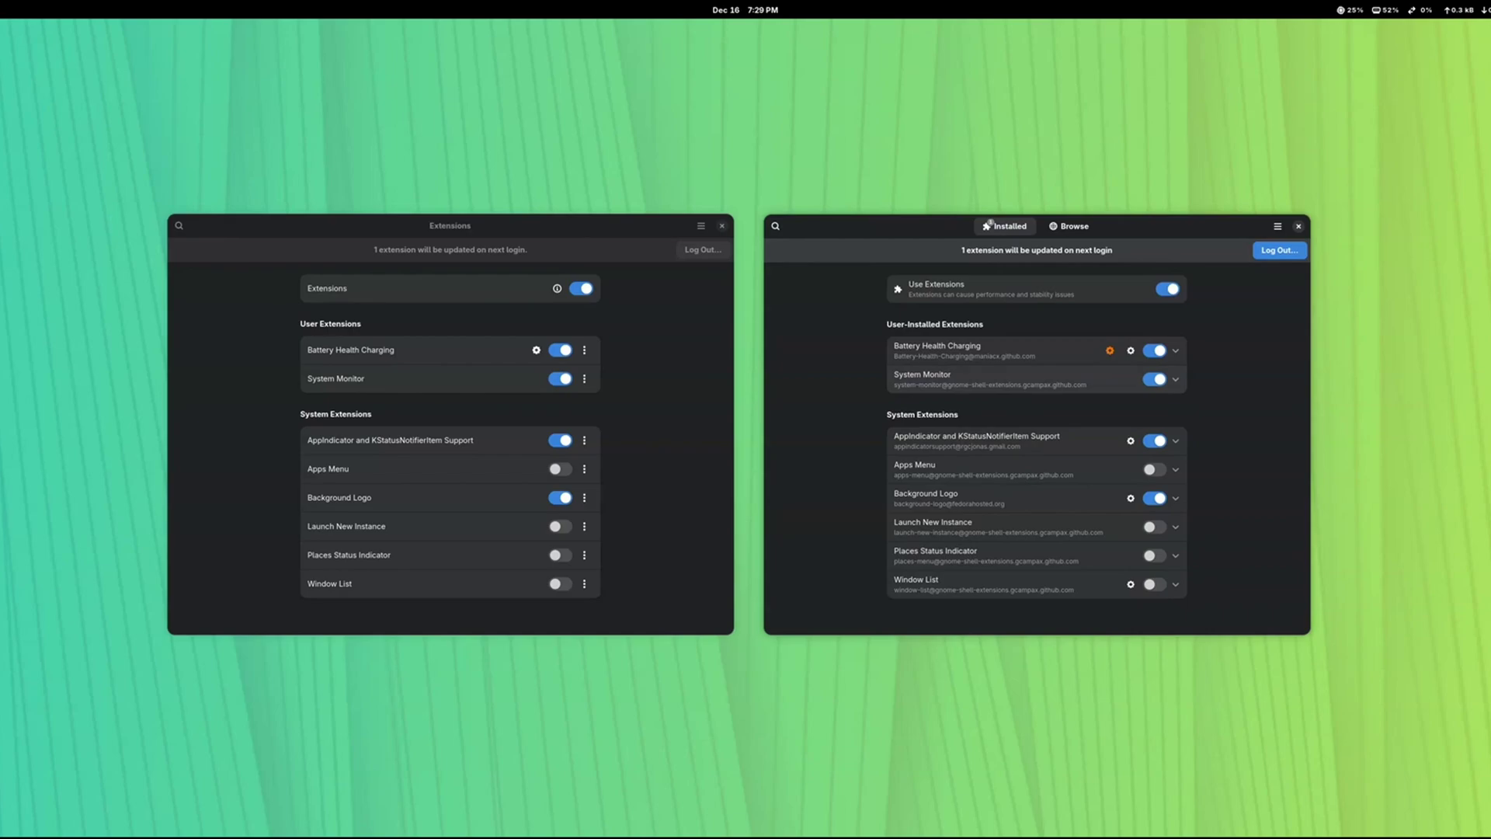
# Step: Expand System Monitor, open its full details page, and show all its reviews
pyautogui.press('Return')
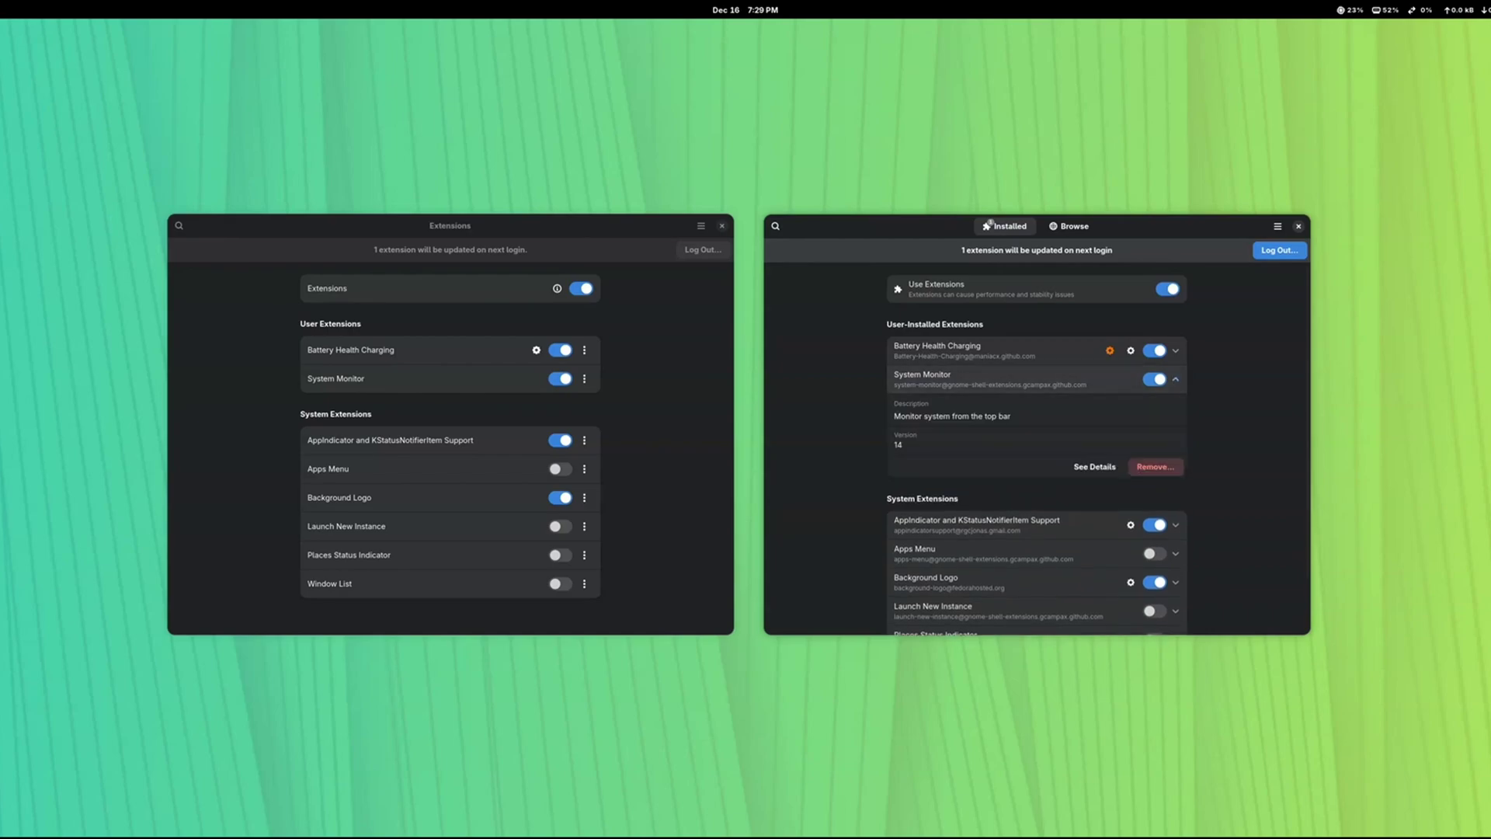
pyautogui.click(584, 378)
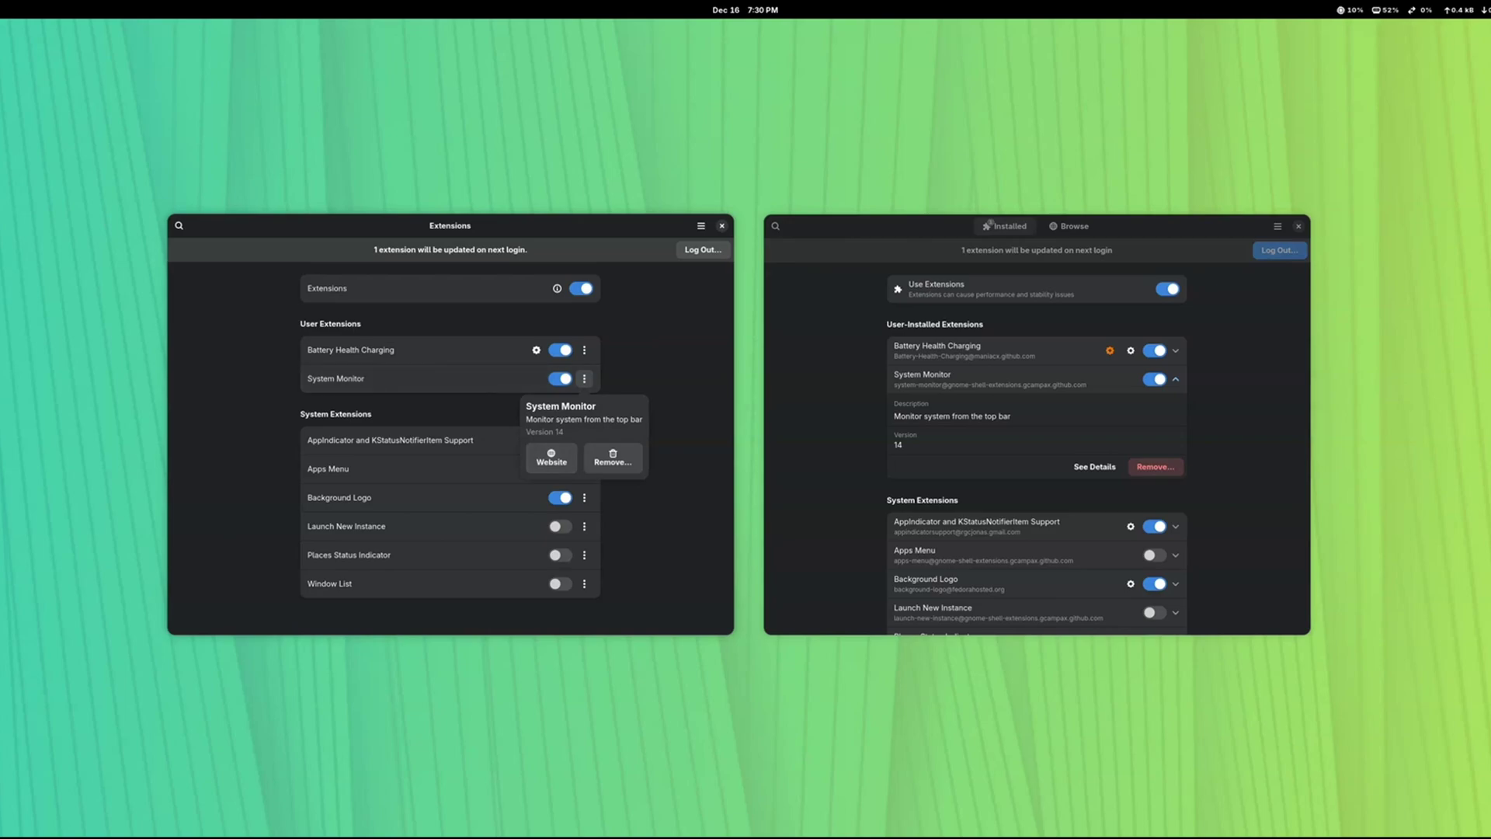
pyautogui.press('Escape')
pyautogui.click(1093, 466)
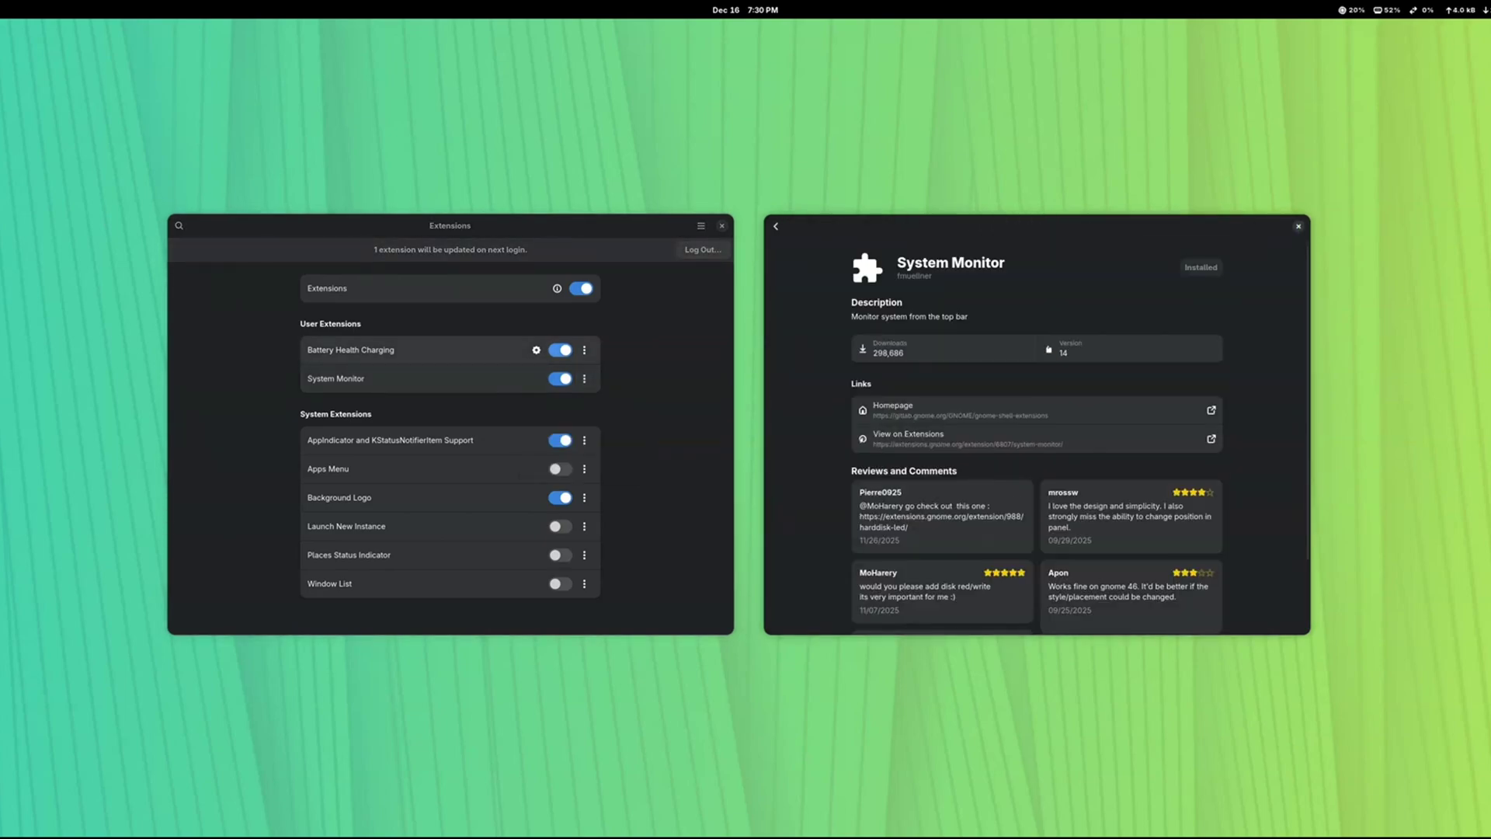
pyautogui.scroll(-2, 1036, 466)
pyautogui.scroll(2, 1036, 466)
pyautogui.scroll(-2, 1037, 467)
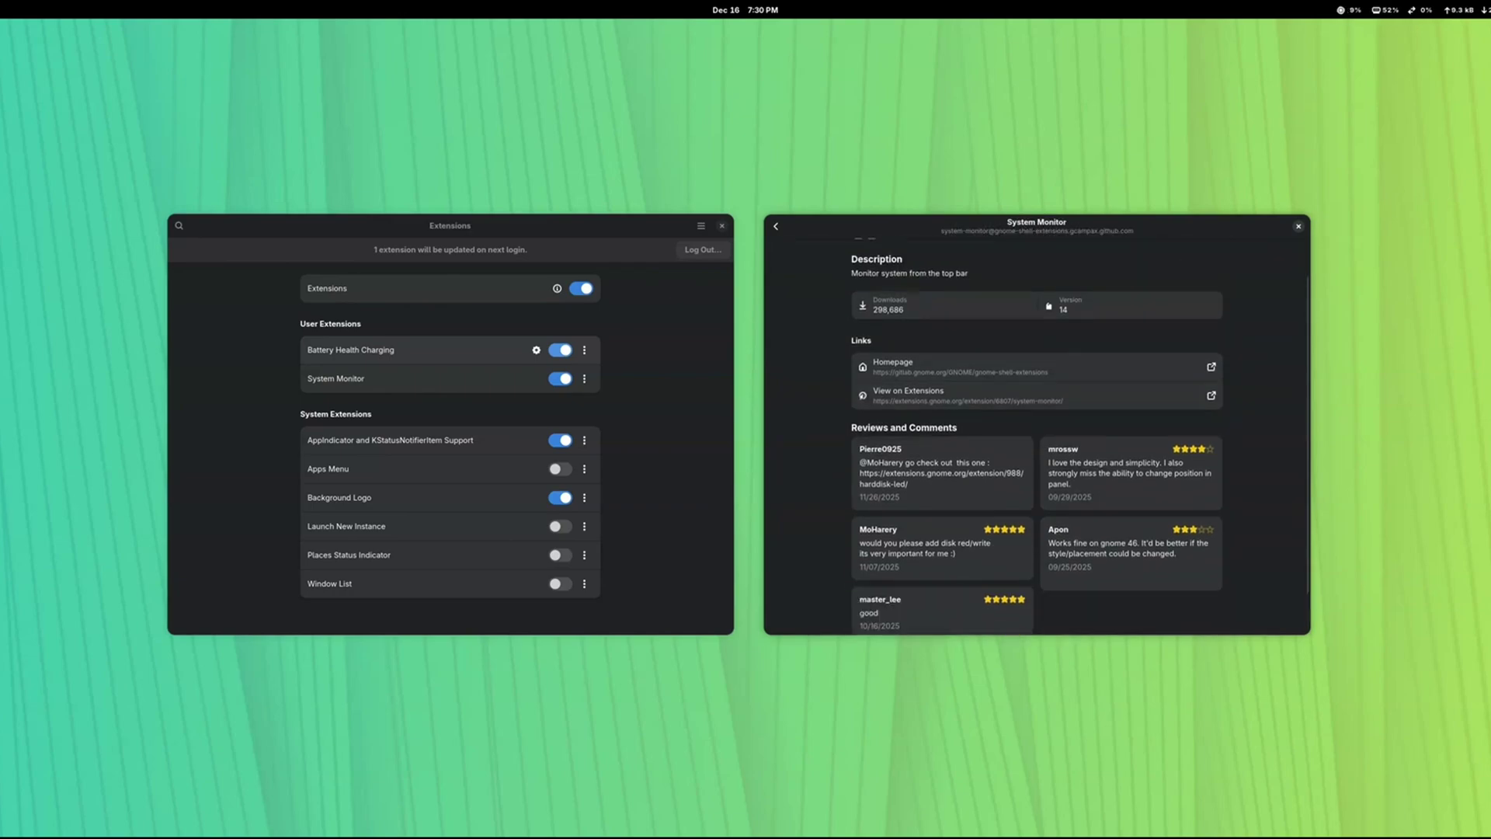
pyautogui.click(1035, 611)
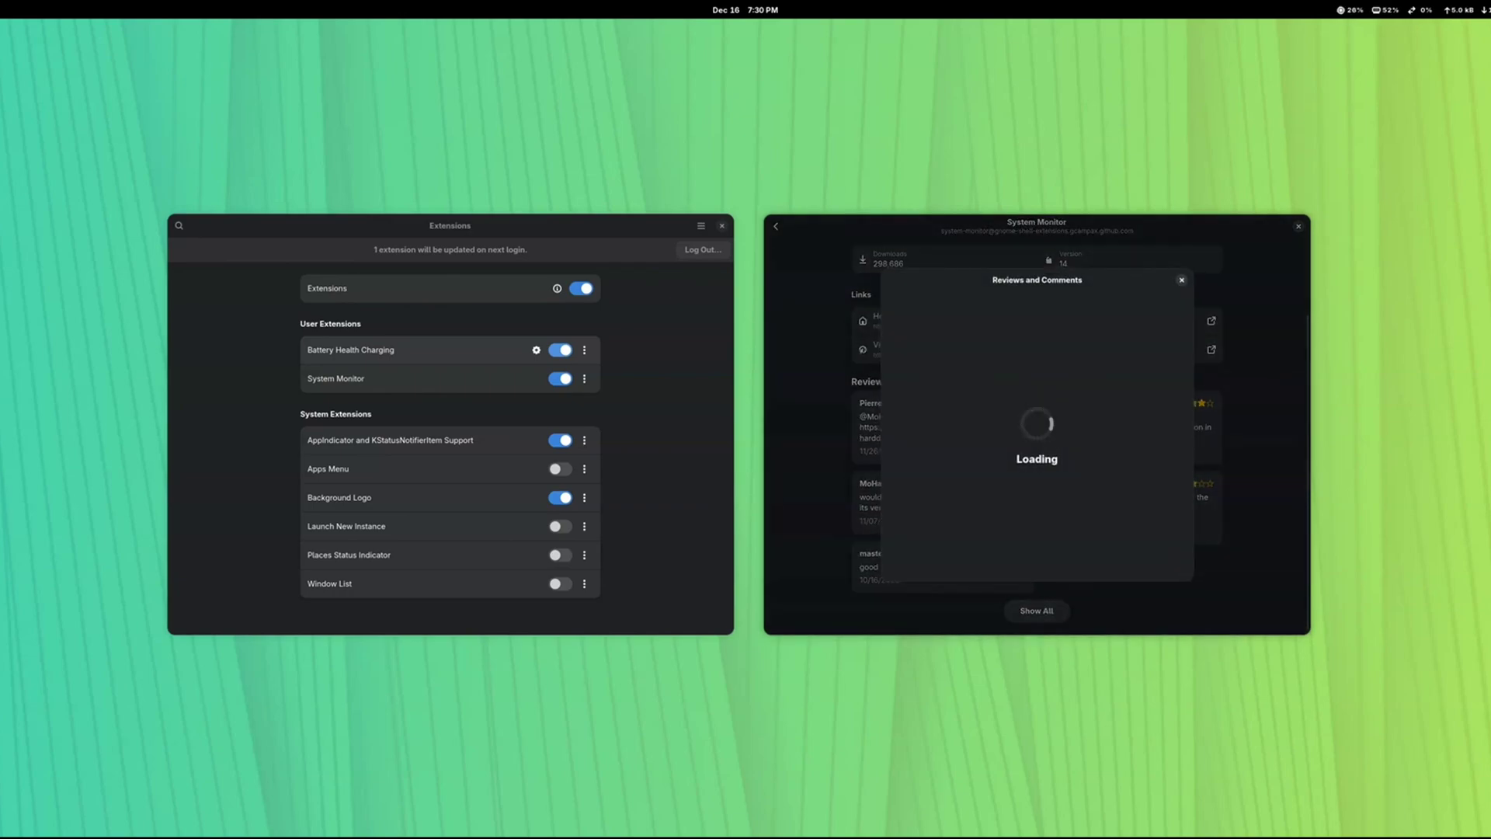
pyautogui.scroll(-3, 1036, 442)
pyautogui.scroll(-3, 1036, 442)
pyautogui.scroll(-3, 1037, 443)
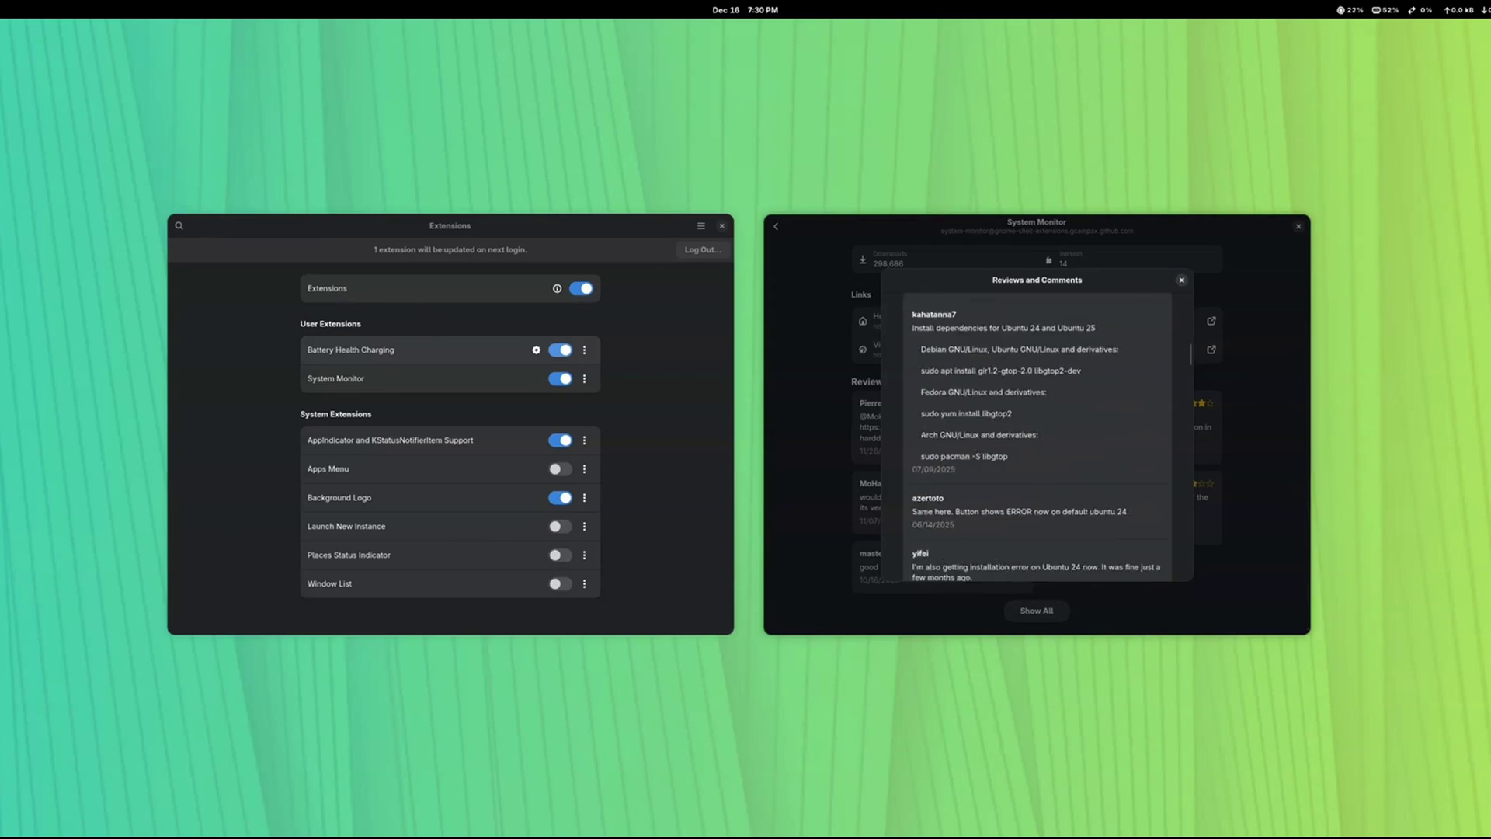
pyautogui.scroll(-3, 1037, 443)
pyautogui.scroll(-3, 1036, 443)
pyautogui.scroll(-1, 1037, 443)
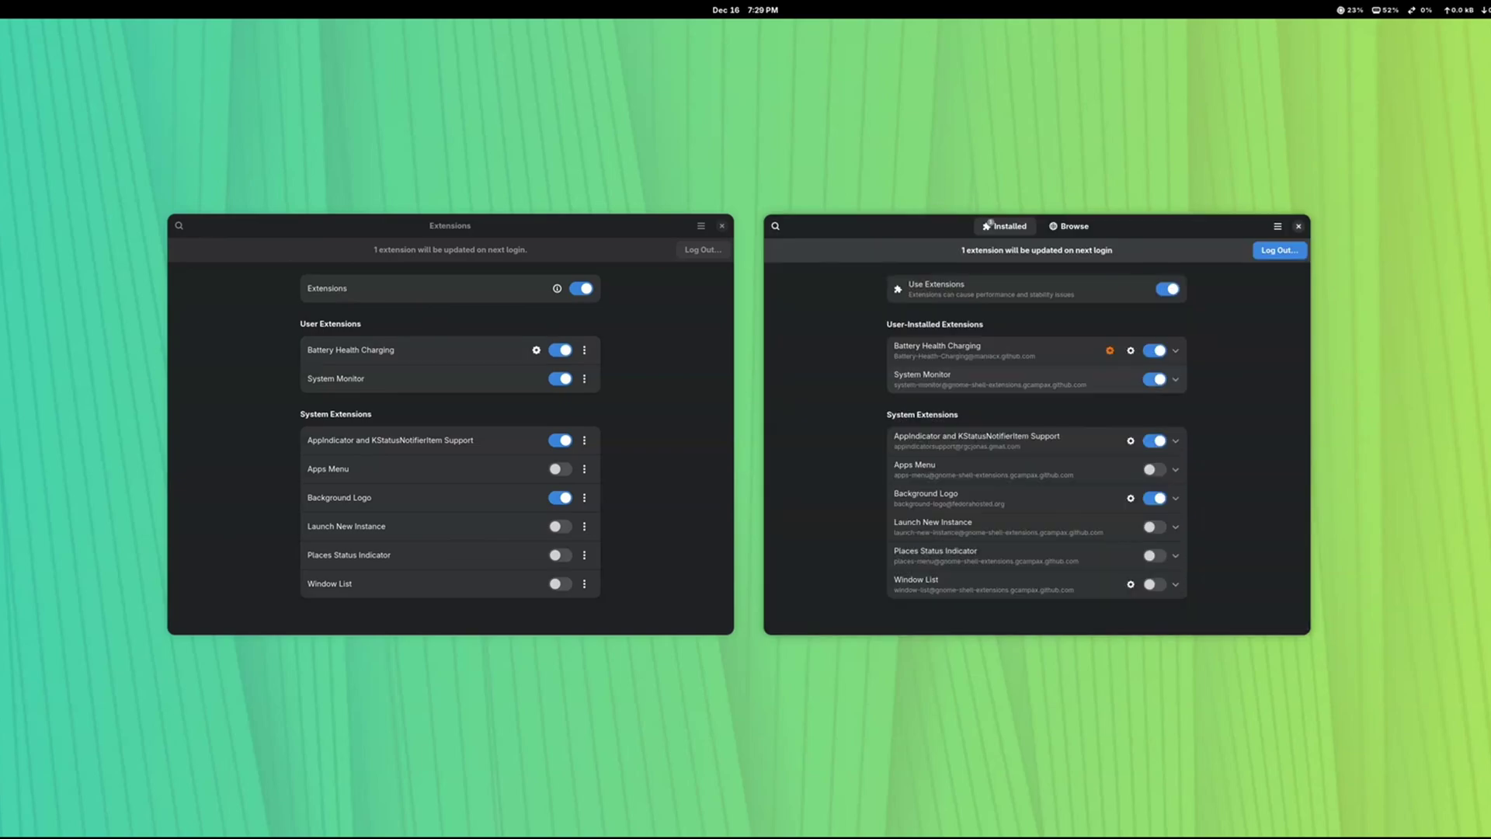
pyautogui.click(584, 377)
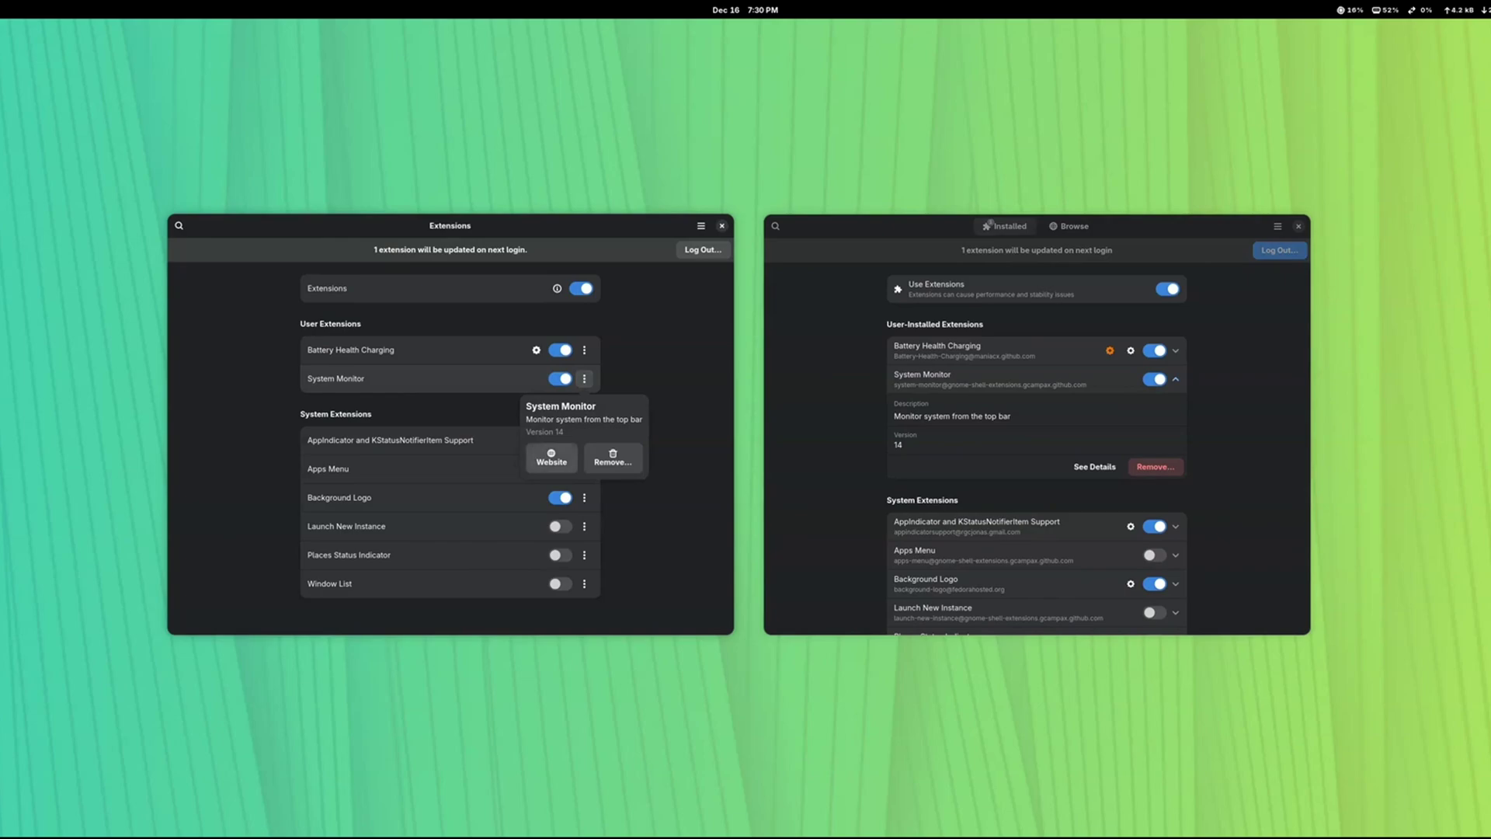
pyautogui.press('Escape')
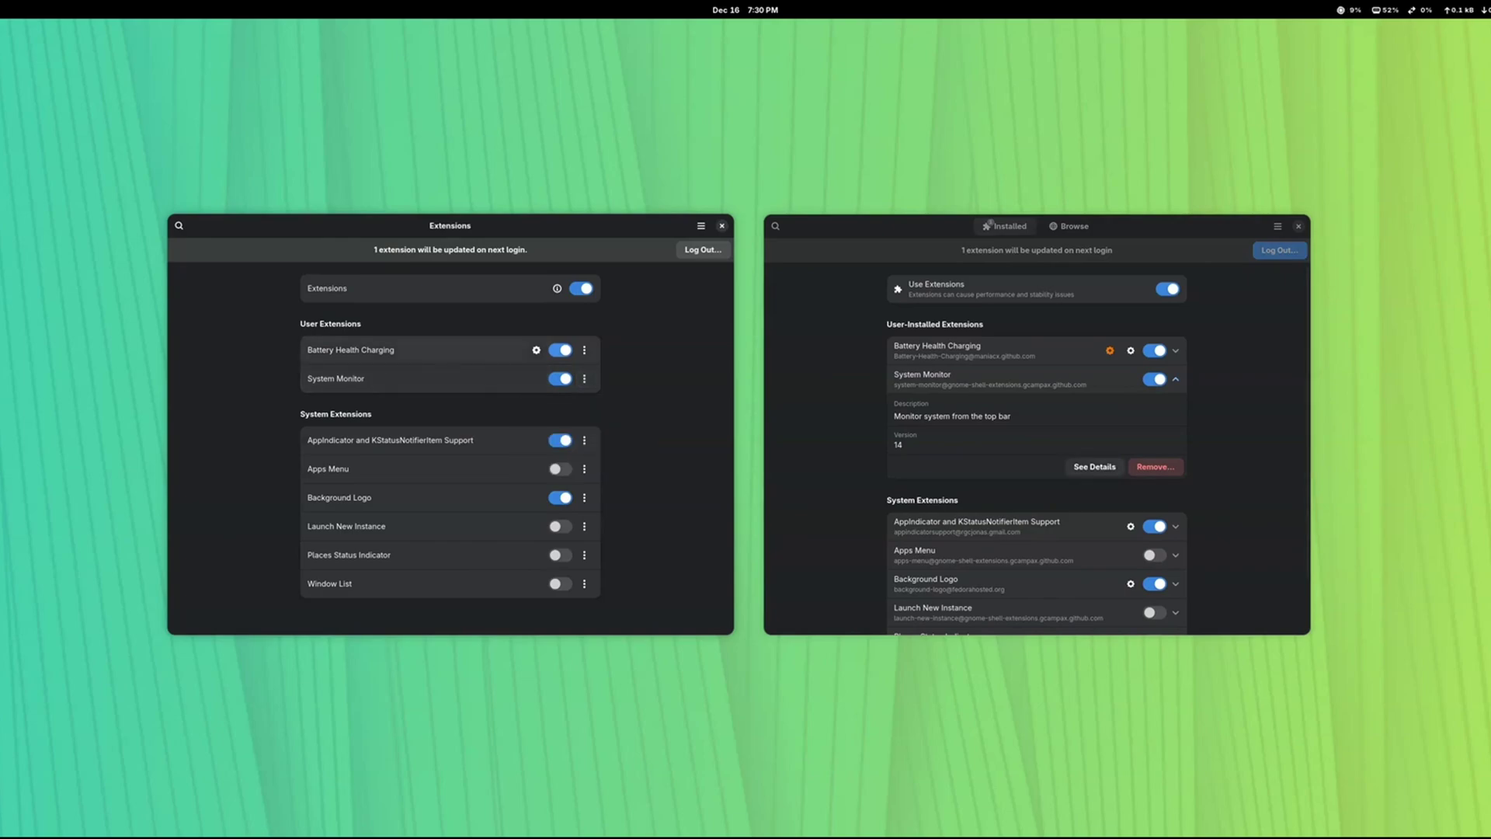
pyautogui.click(1094, 466)
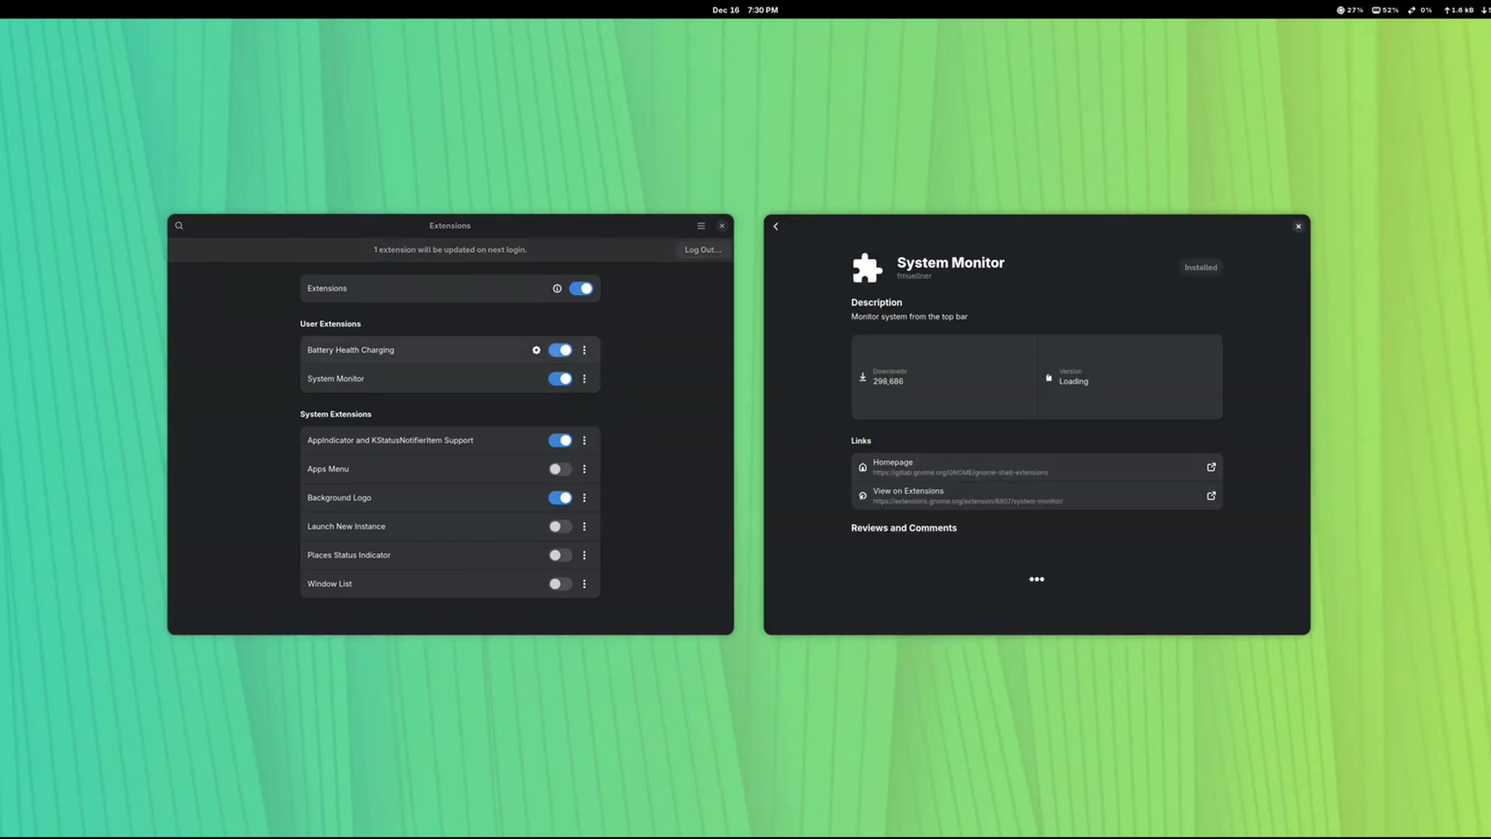
pyautogui.scroll(-2, 1037, 466)
pyautogui.scroll(2, 1036, 466)
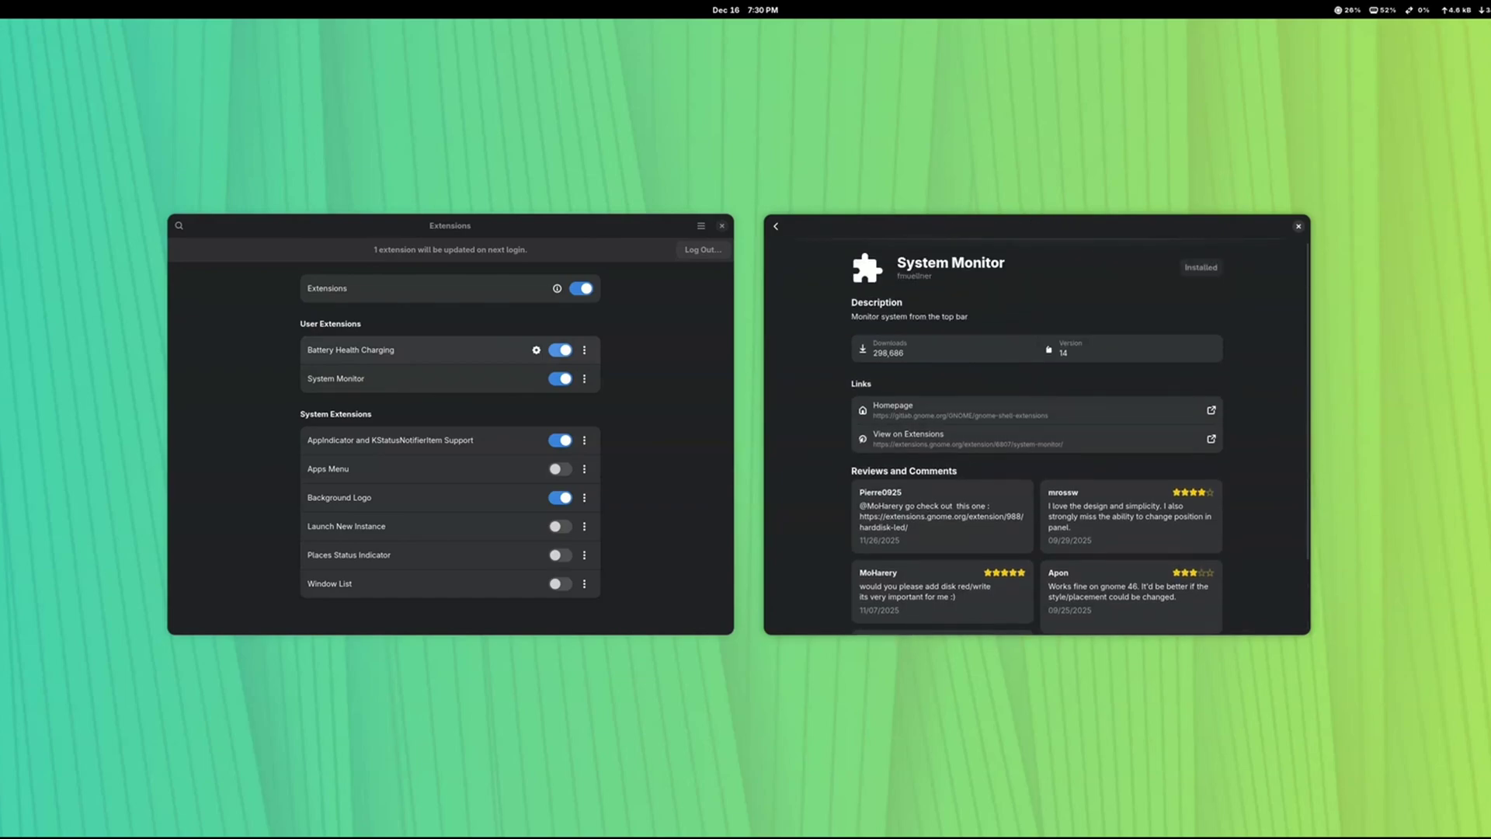
pyautogui.scroll(-2, 1036, 466)
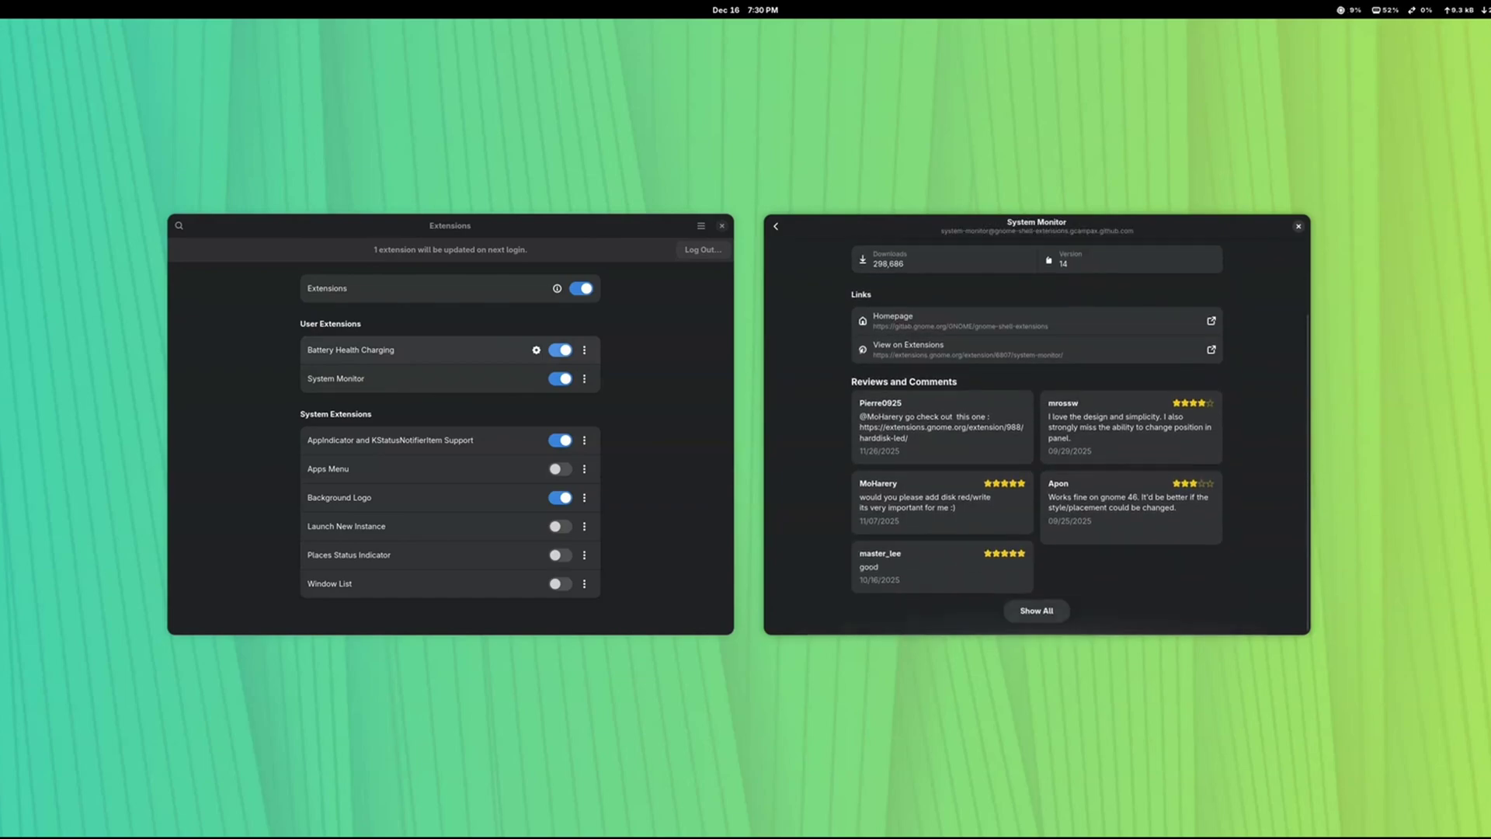
# Step: Browse online extensions, view all Lockscreen Extension reviews, then return to the search results
pyautogui.press('Escape')
pyautogui.hotkey('ctrl', 'f')
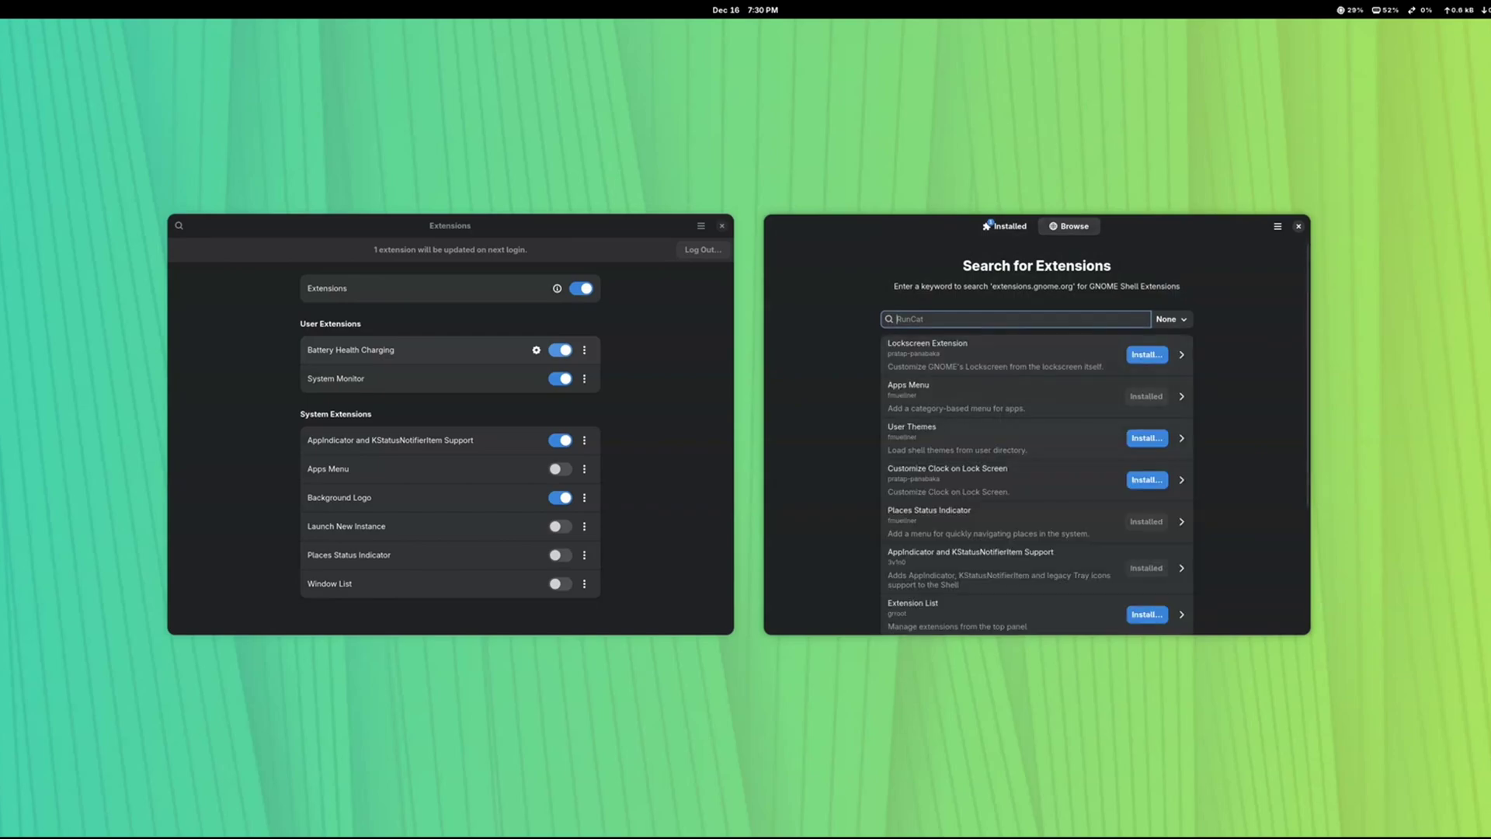
pyautogui.press('Down')
pyautogui.press('Return')
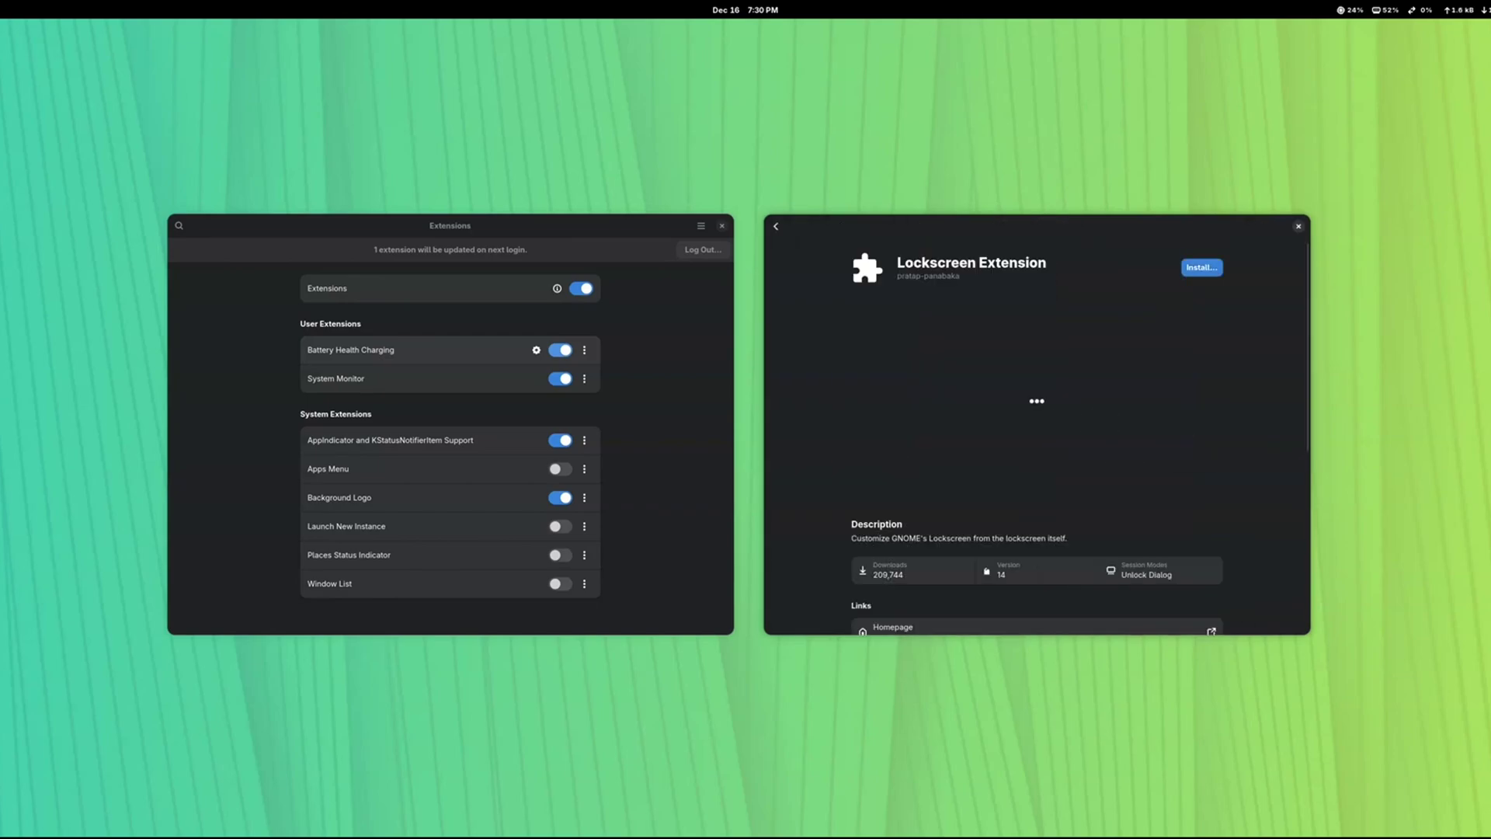
pyautogui.scroll(-2, 1036, 466)
pyautogui.scroll(2, 1036, 466)
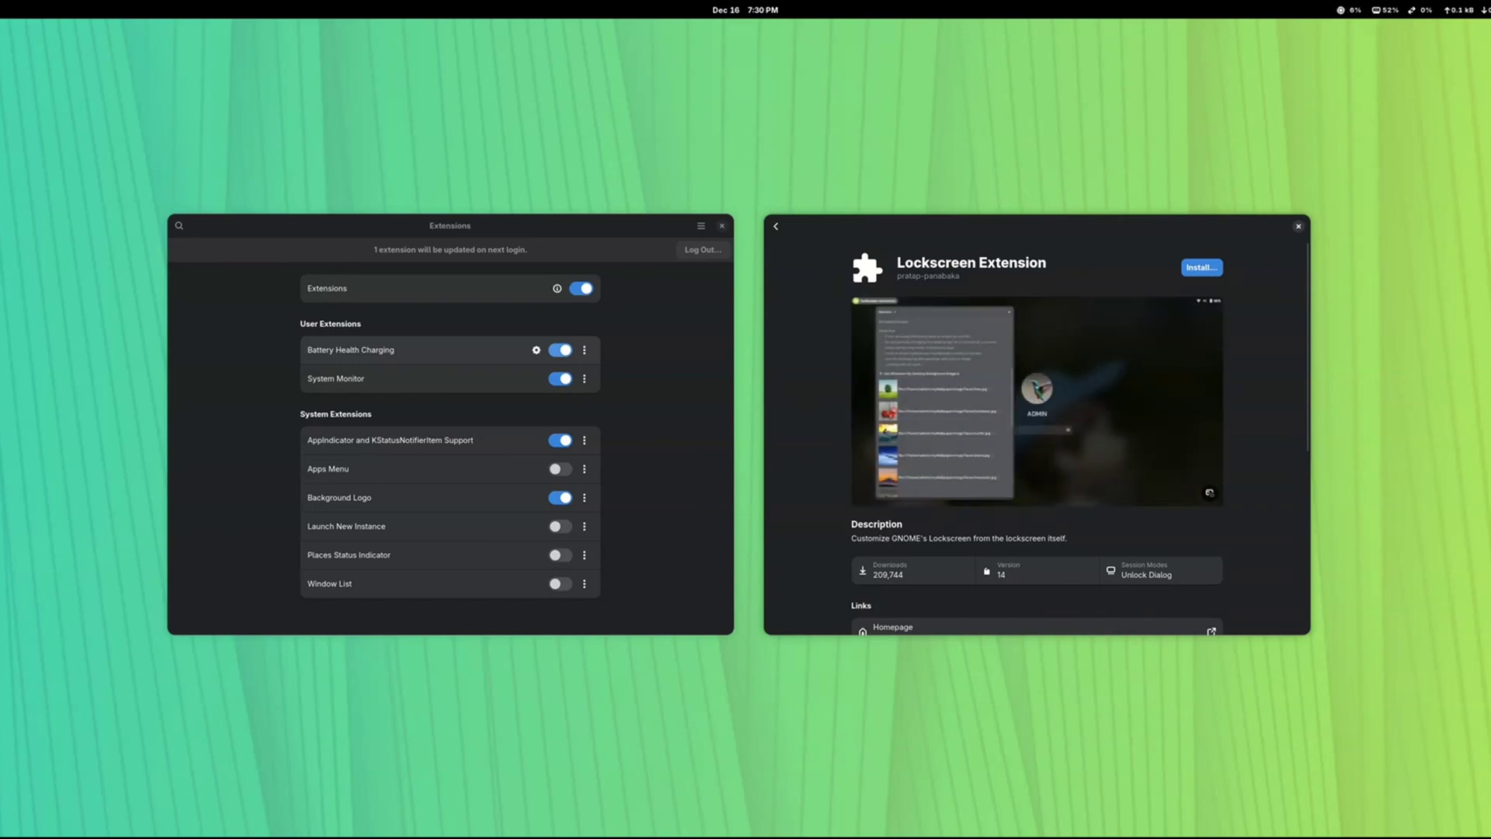
pyautogui.scroll(-2, 1036, 424)
pyautogui.scroll(-3, 1036, 425)
pyautogui.scroll(-3, 1036, 425)
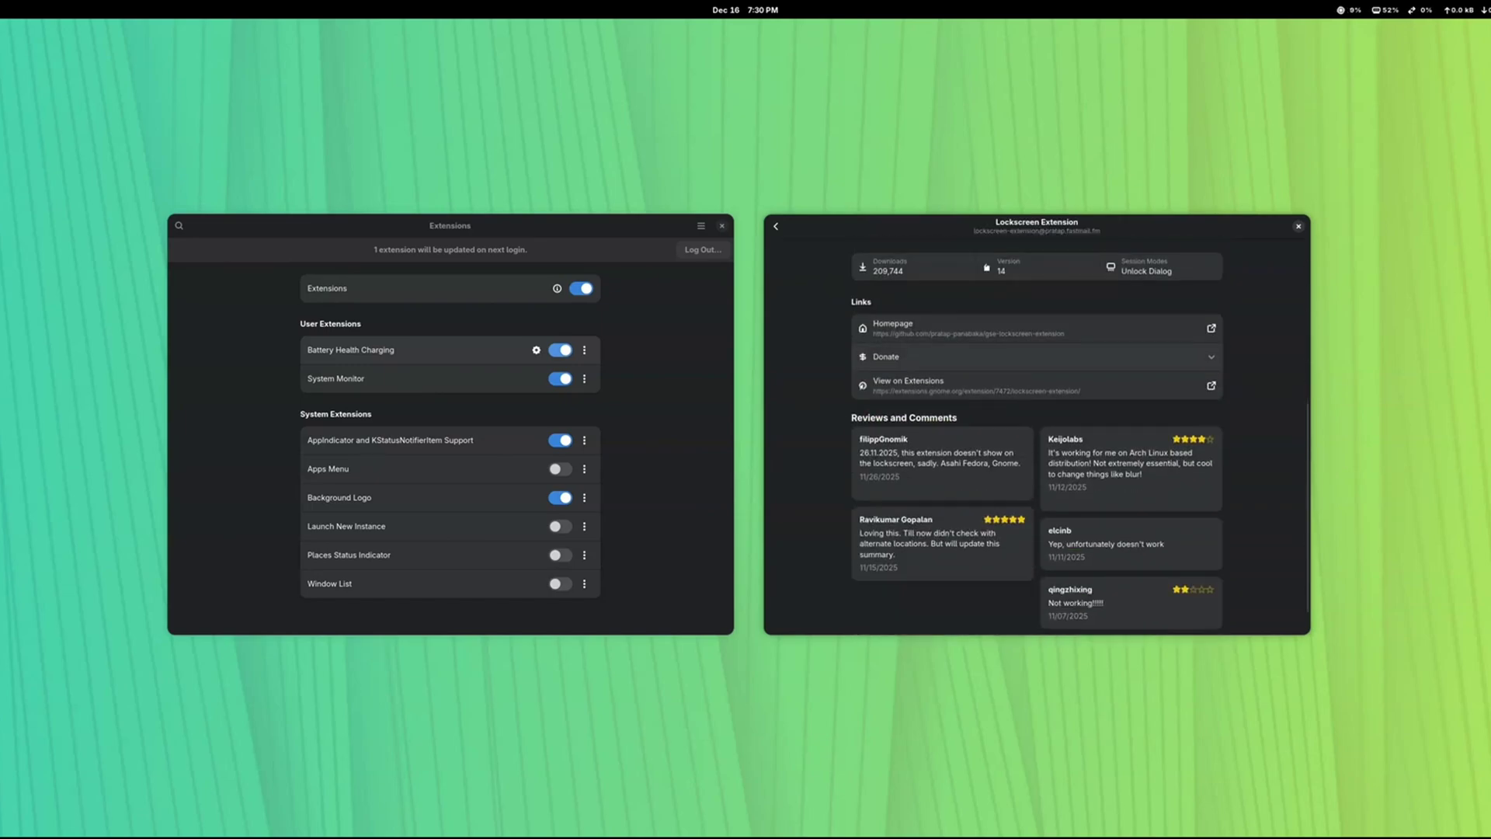
pyautogui.click(1035, 609)
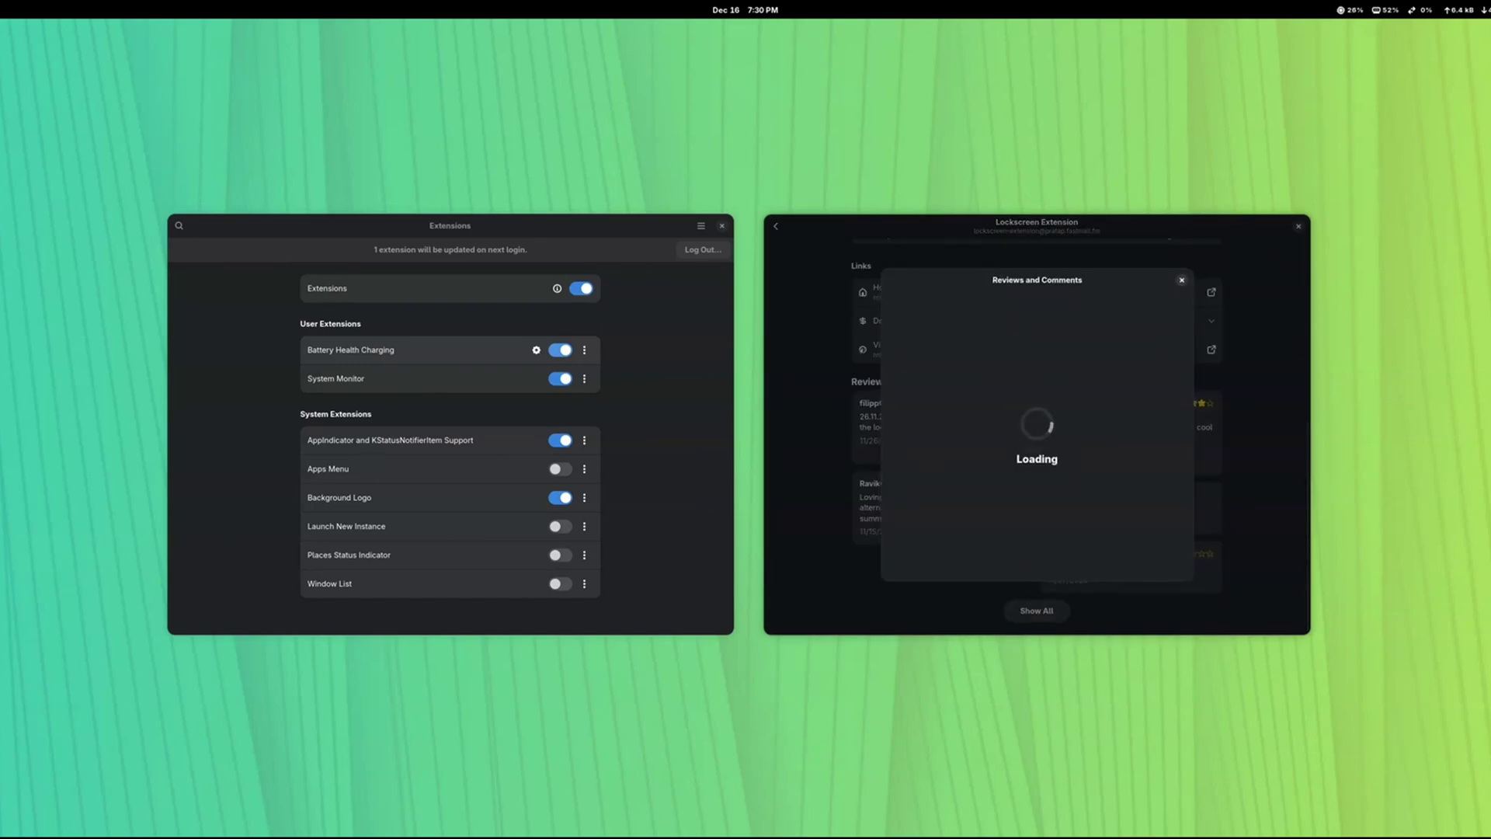
pyautogui.scroll(-3, 1037, 434)
pyautogui.scroll(-3, 1036, 435)
pyautogui.press('Escape')
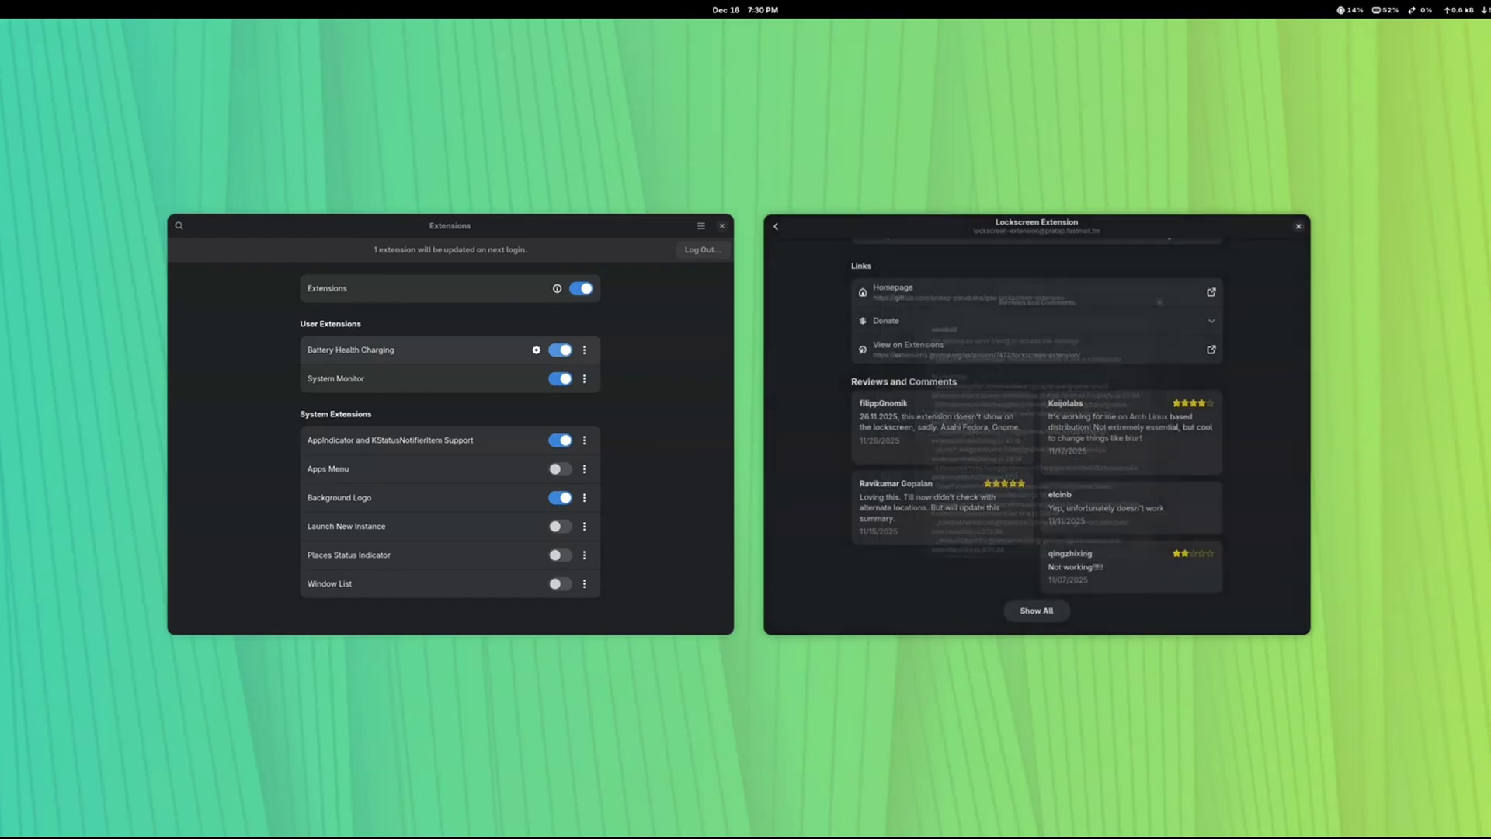
pyautogui.click(774, 225)
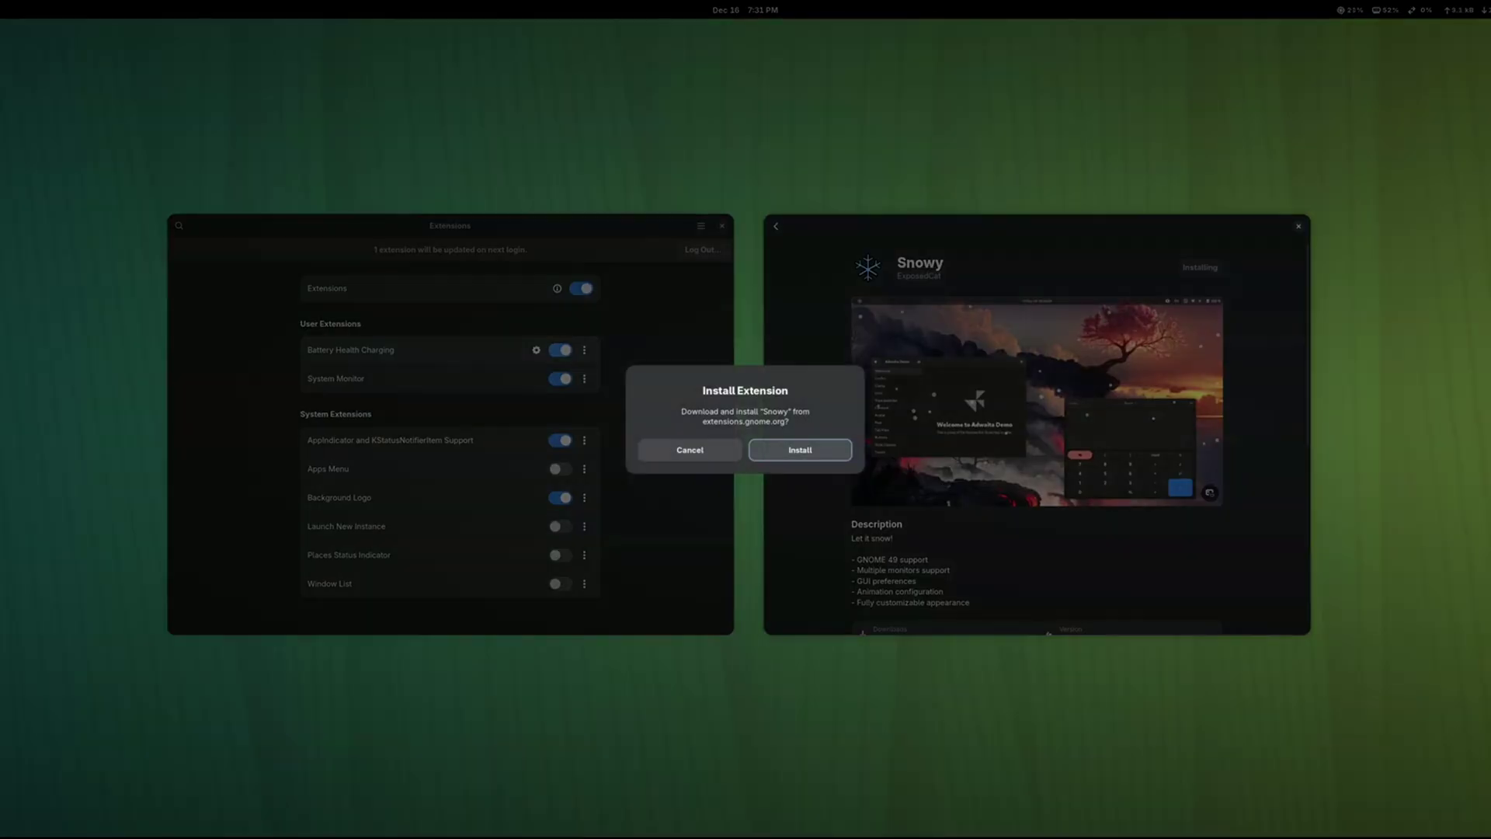
# Step: Confirm installing Snowy, then open gsnow and Snow from the 'snow' results
pyautogui.press('Return')
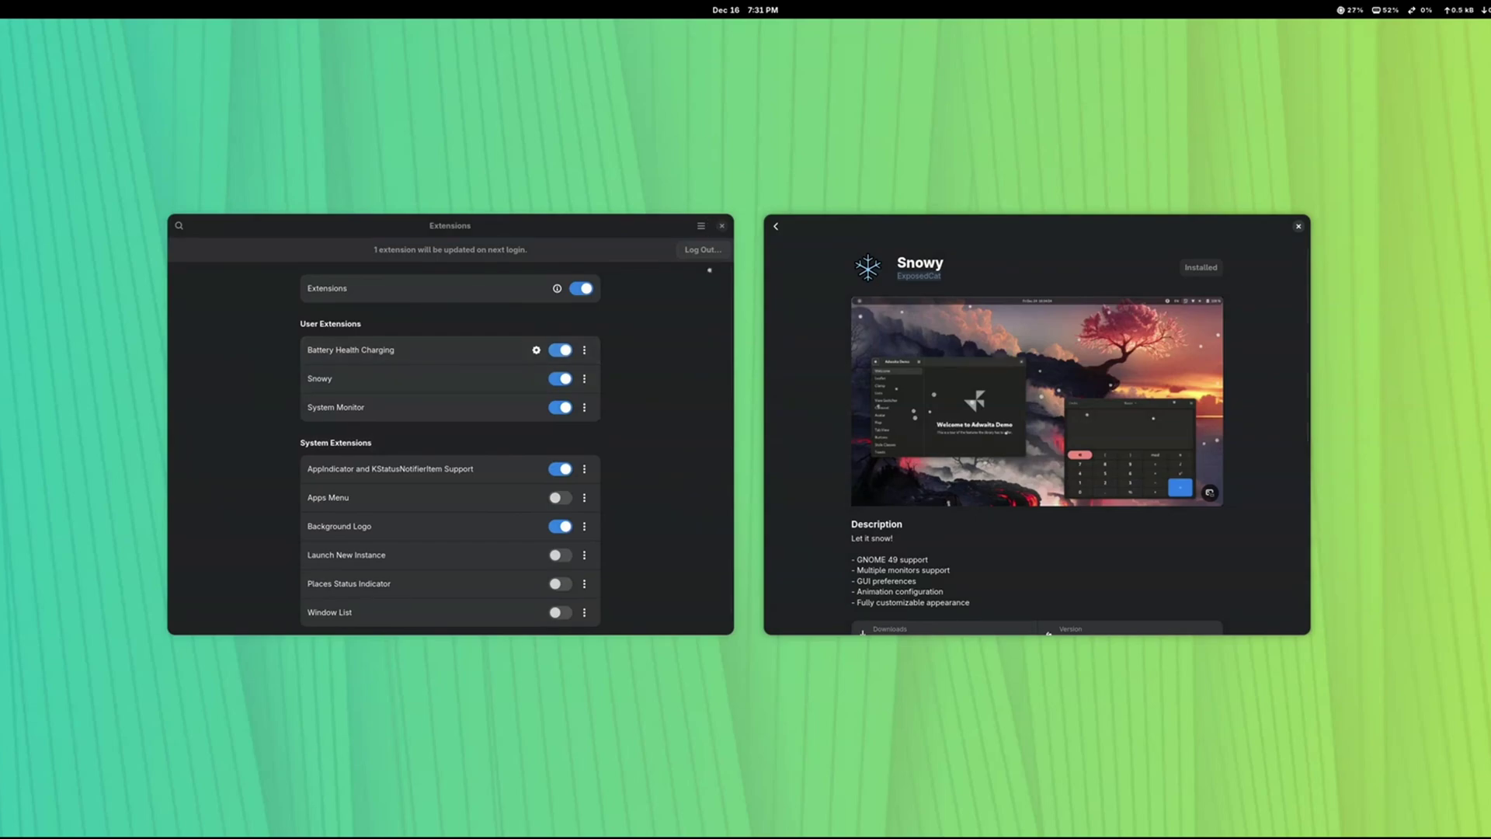
pyautogui.hotkey('alt', 'Left')
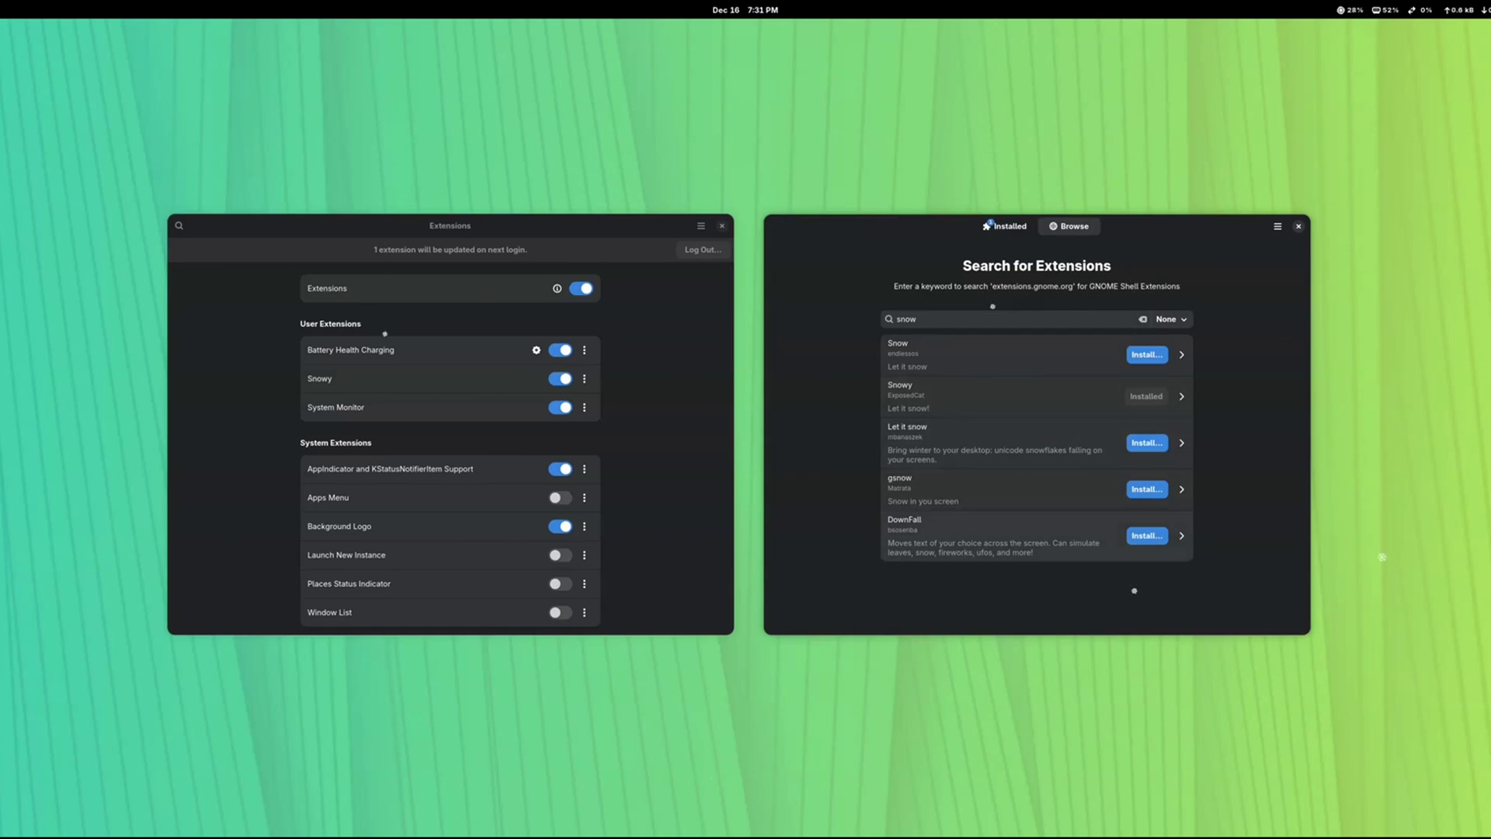
pyautogui.press('Return')
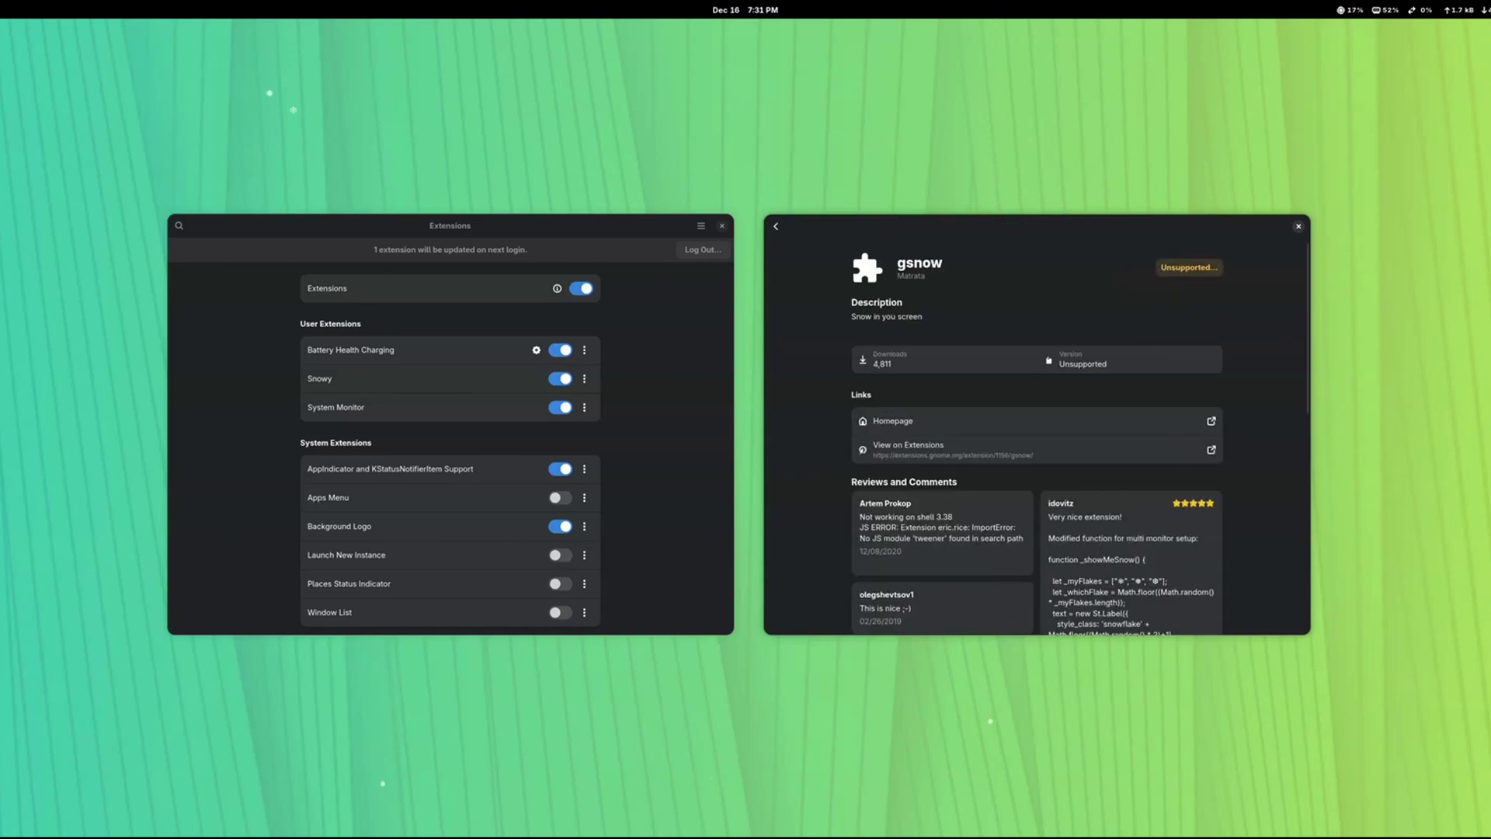
pyautogui.hotkey('alt', 'Left')
pyautogui.press('Return')
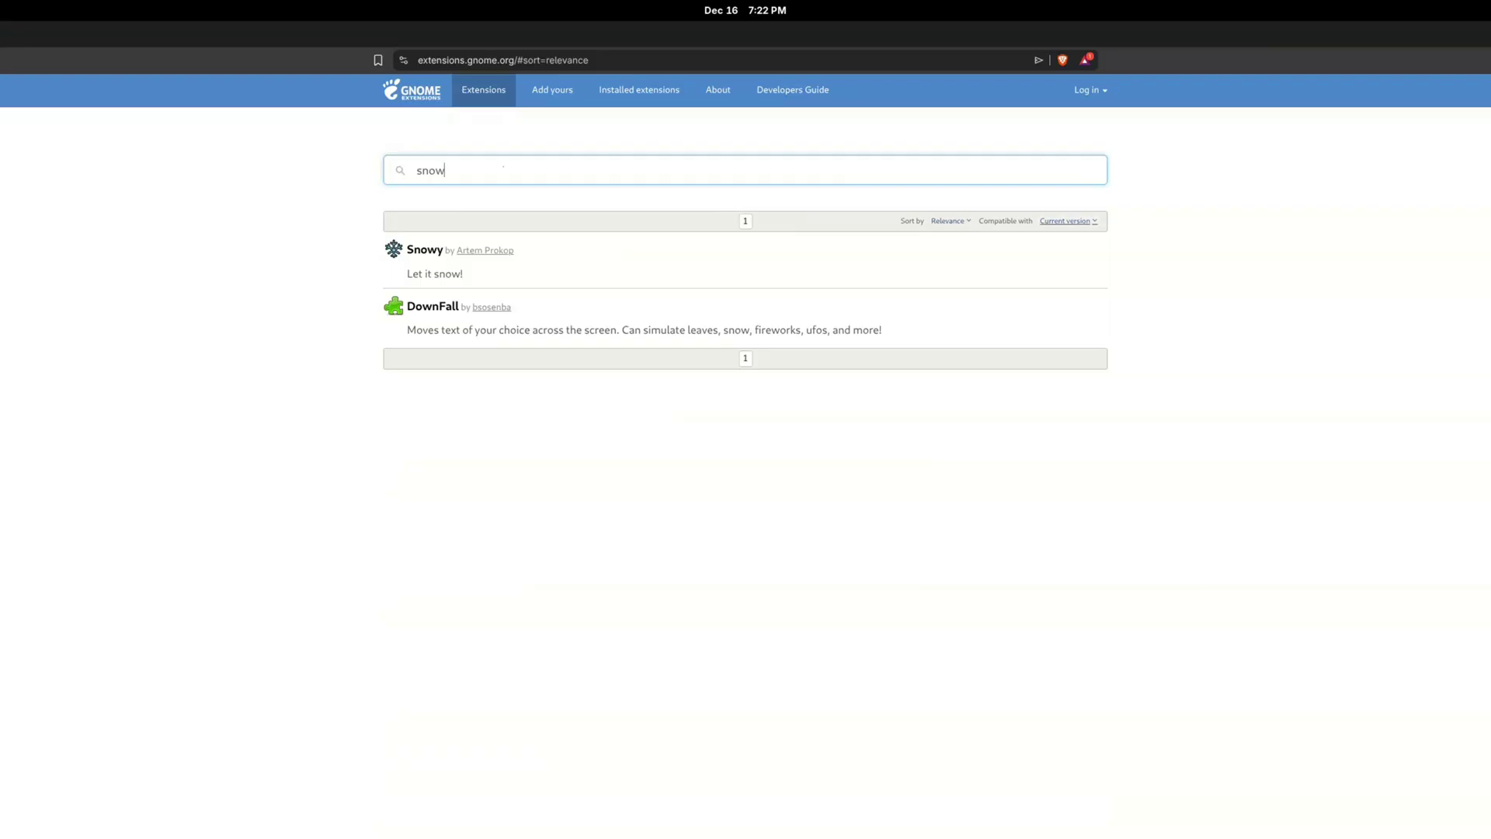
# Step: Widen the snow results to All versions and check Snow's available shell versions
pyautogui.click(1067, 221)
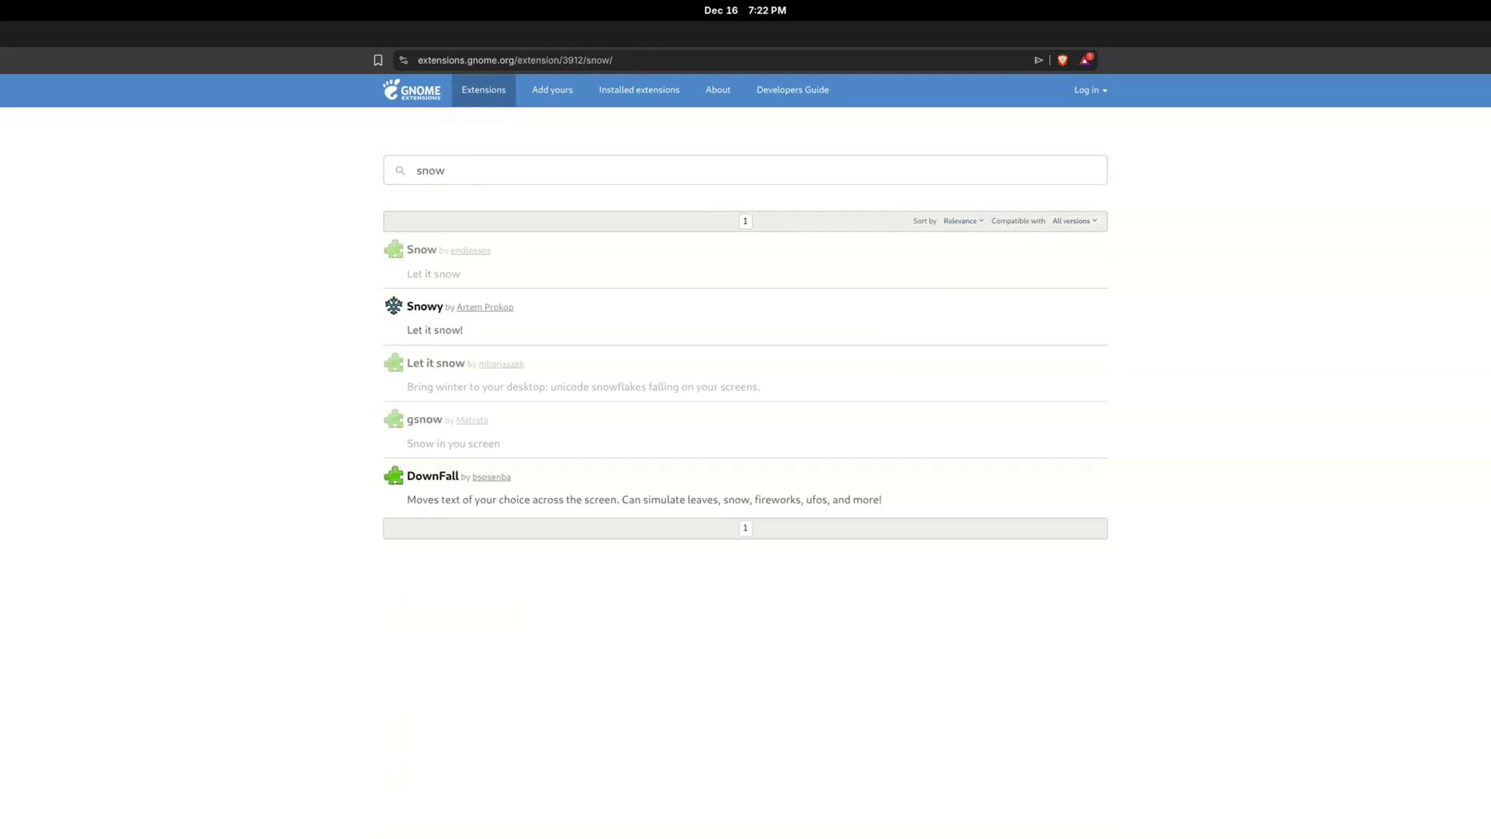
pyautogui.click(501, 220)
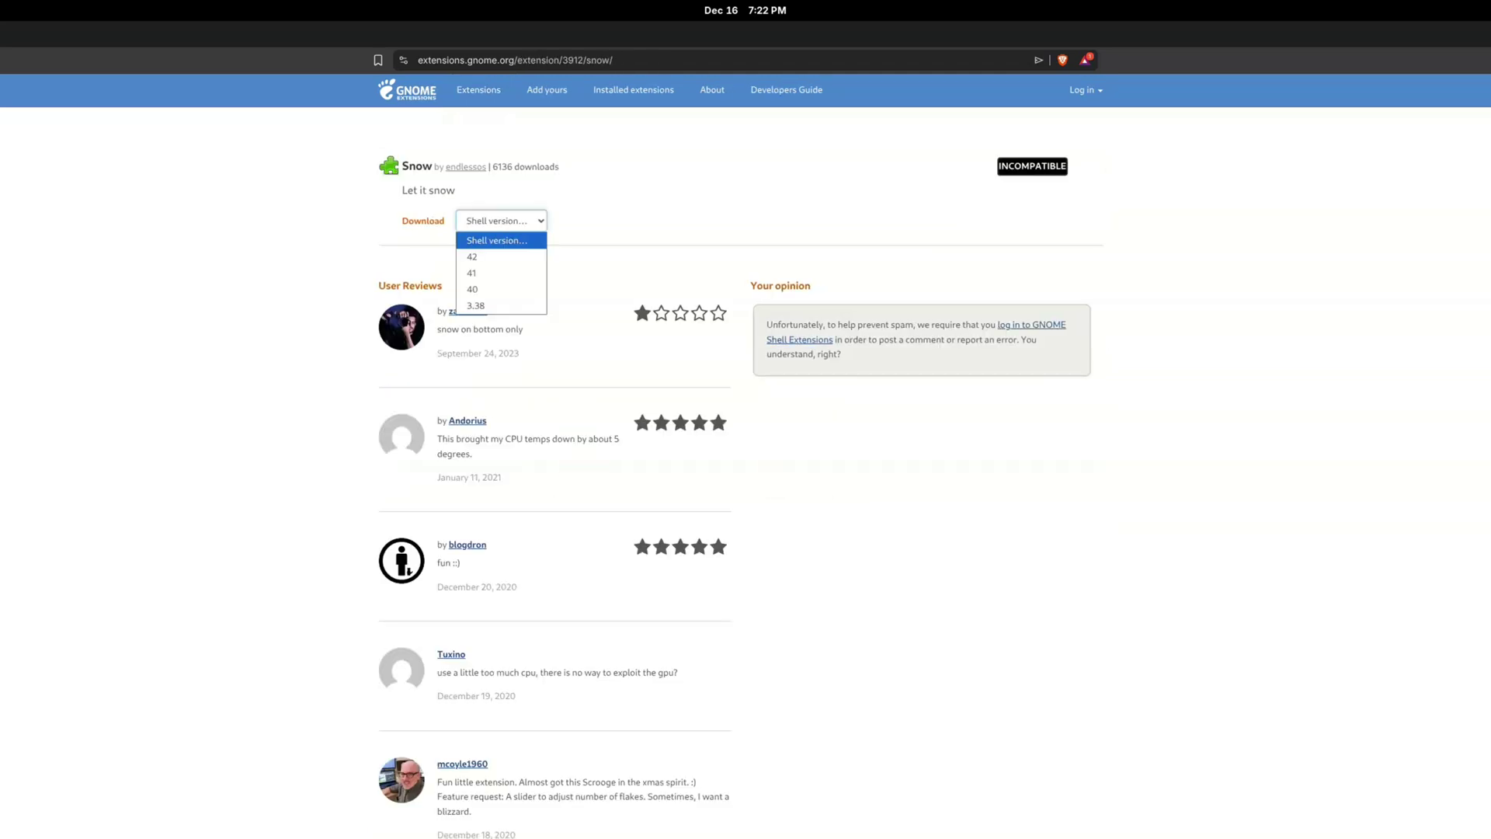